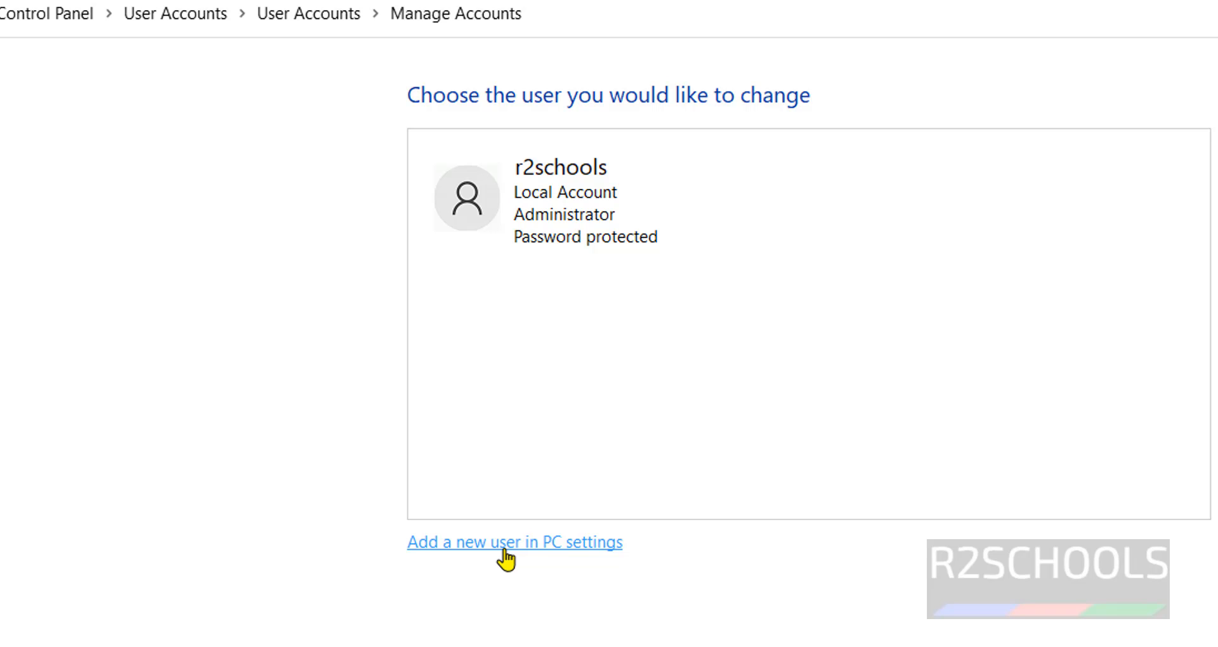
# Go to Family & other users, dismiss the family-member dialog, and start adding another user
pyautogui.click(506, 555)
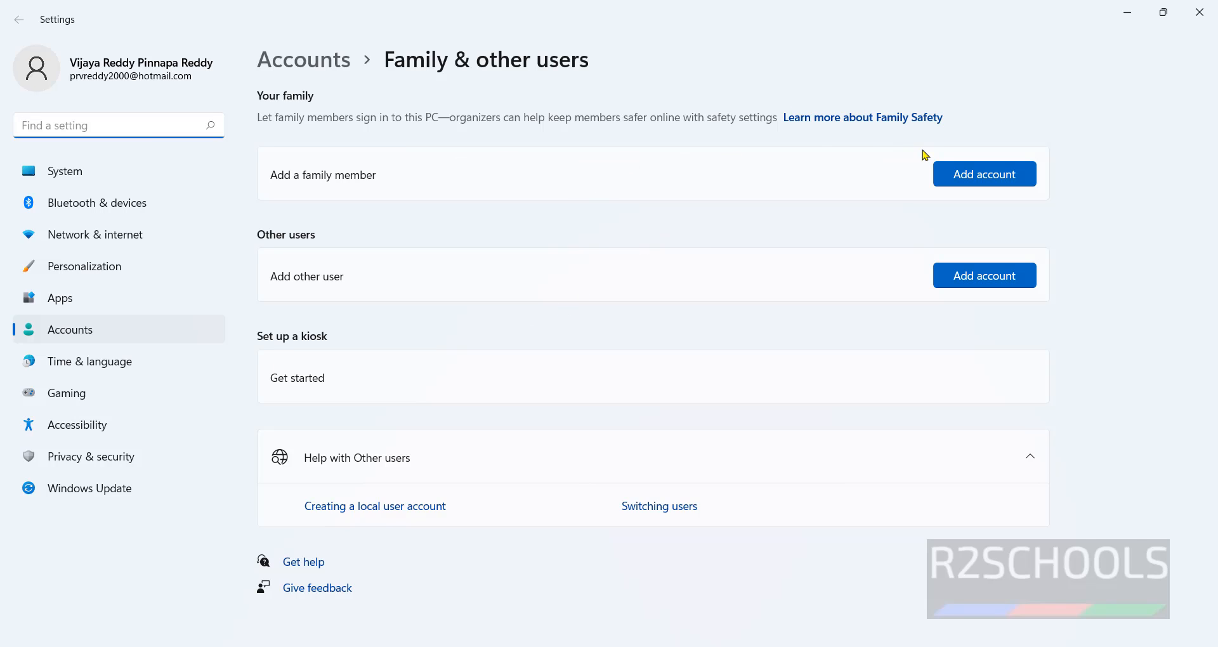
pyautogui.click(1001, 180)
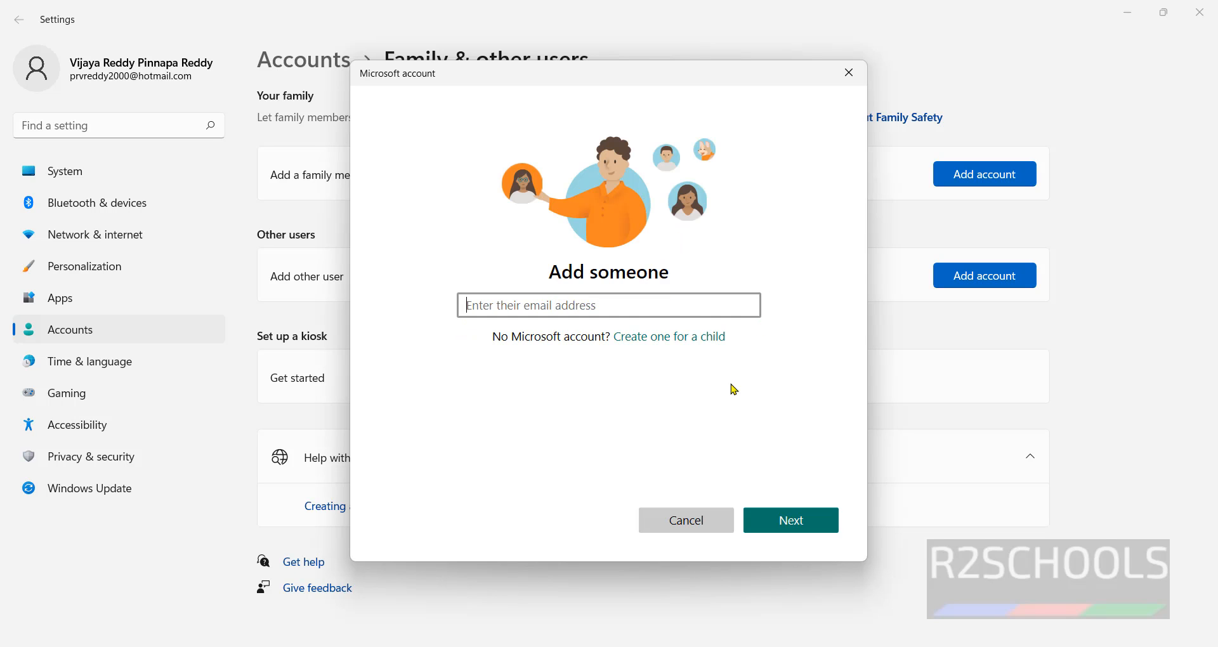
pyautogui.click(687, 523)
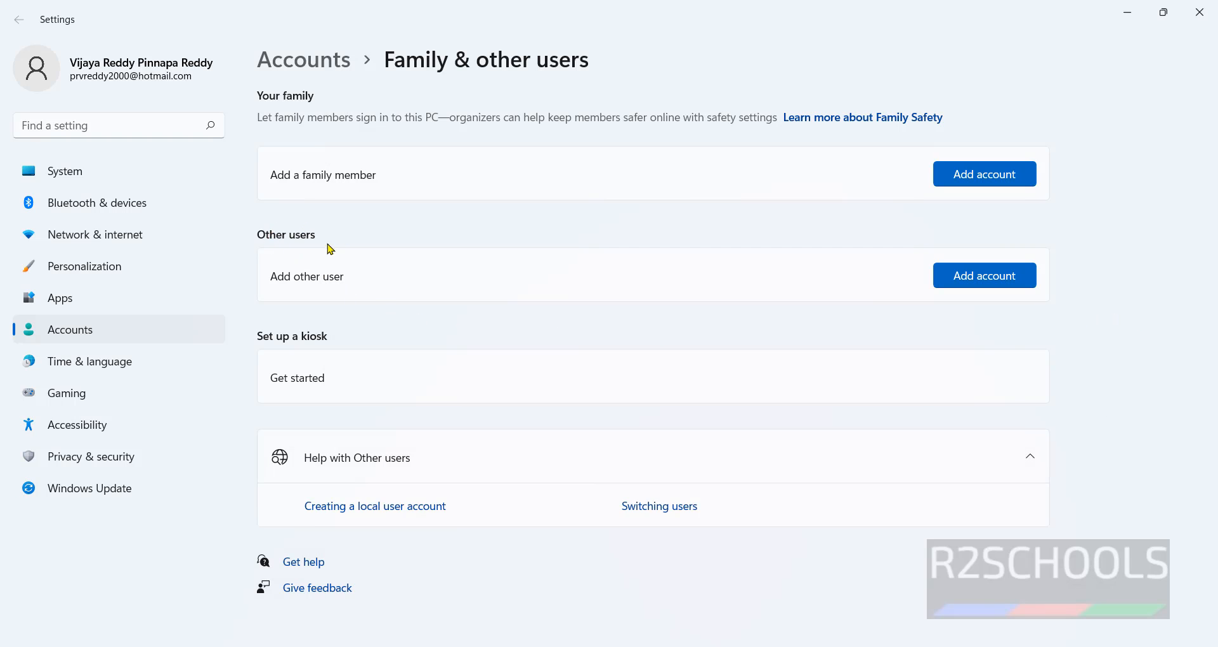
pyautogui.click(996, 279)
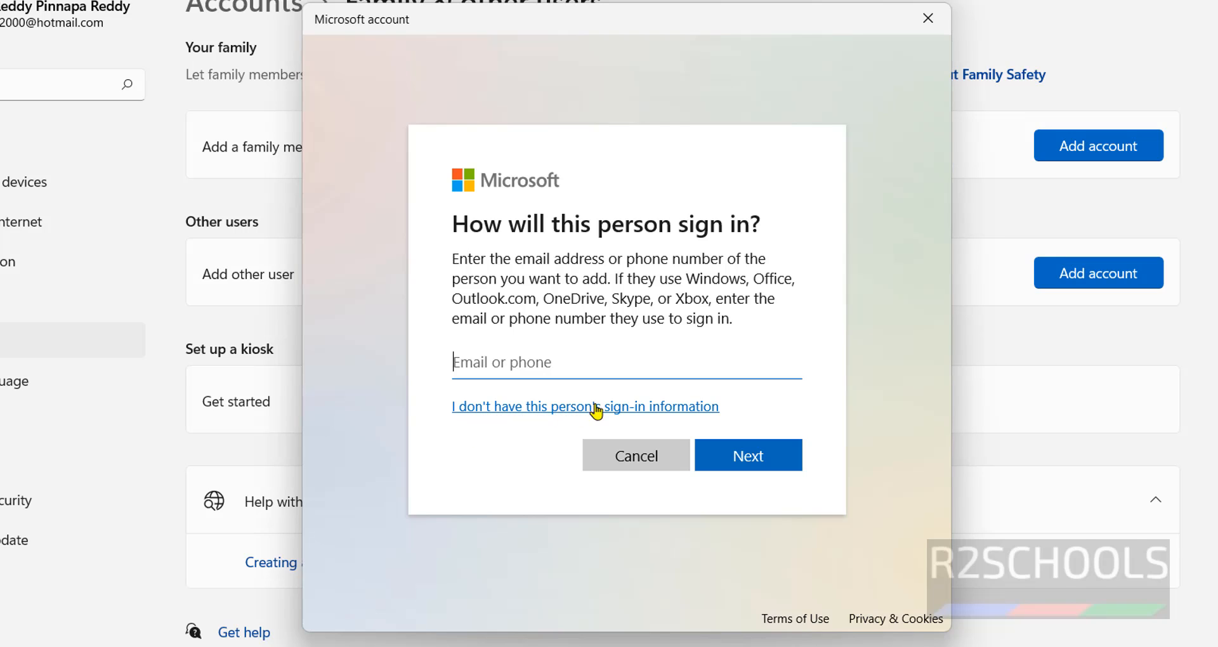
# Skip the sign-in information and choose to add a user without a Microsoft account
pyautogui.click(643, 406)
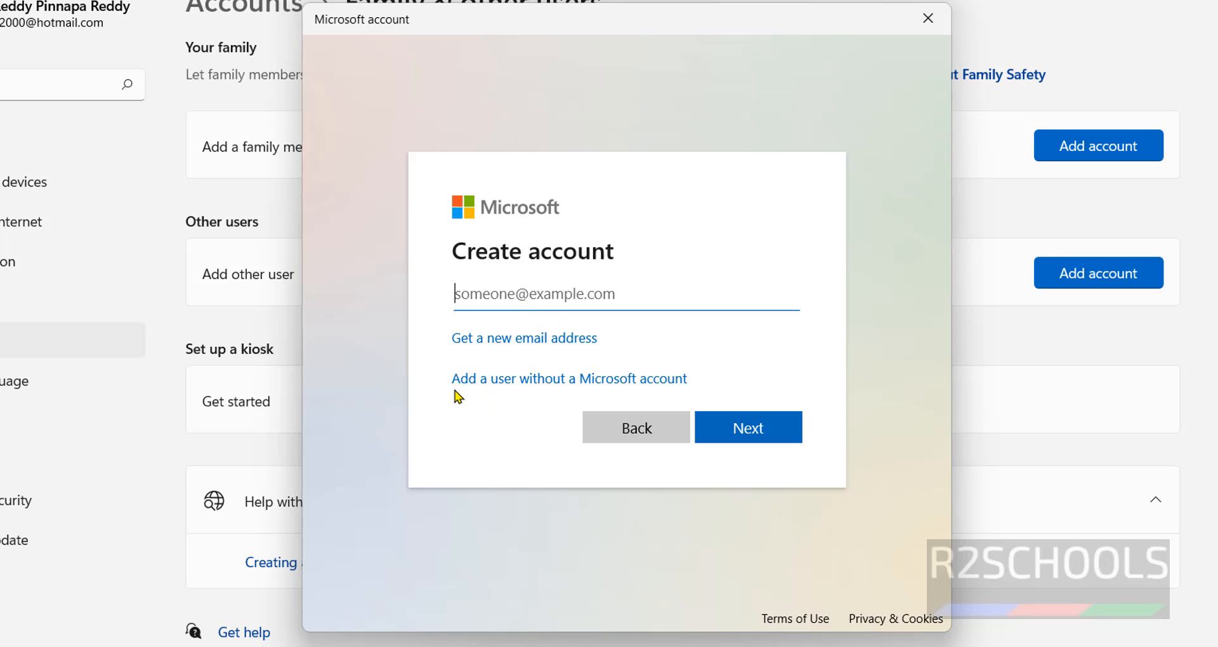
pyautogui.click(562, 385)
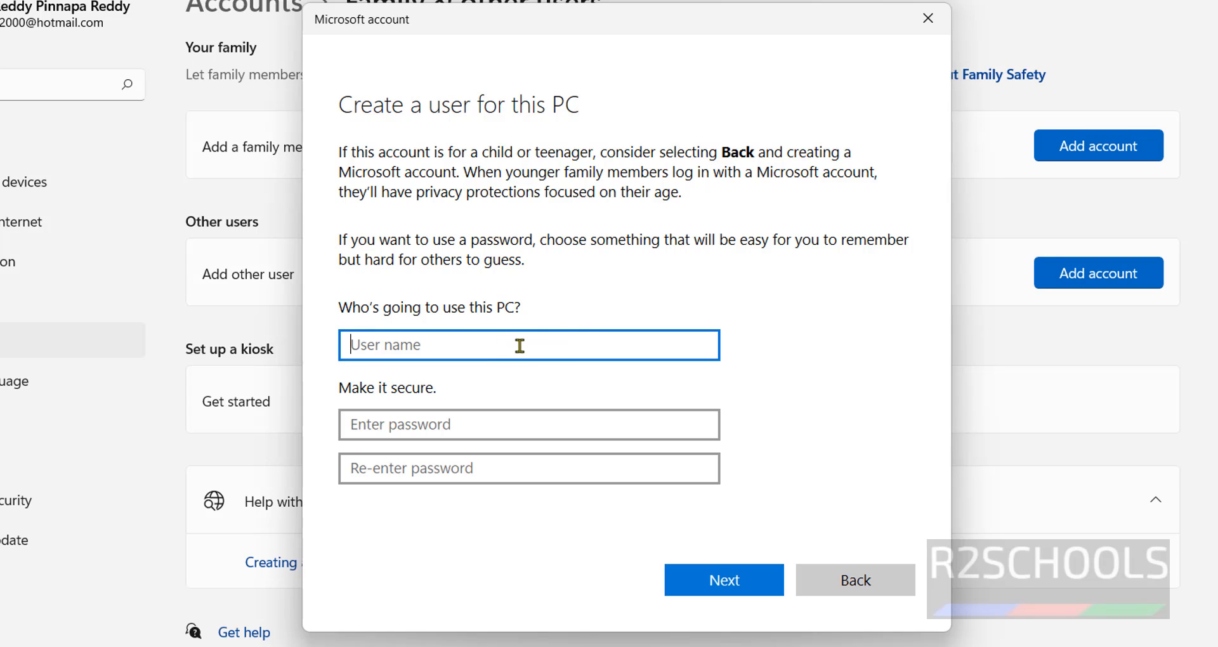
# Enter user name james and type the account password twice
pyautogui.write('jam')
pyautogui.press('Tab')
pyautogui.write('james@123')
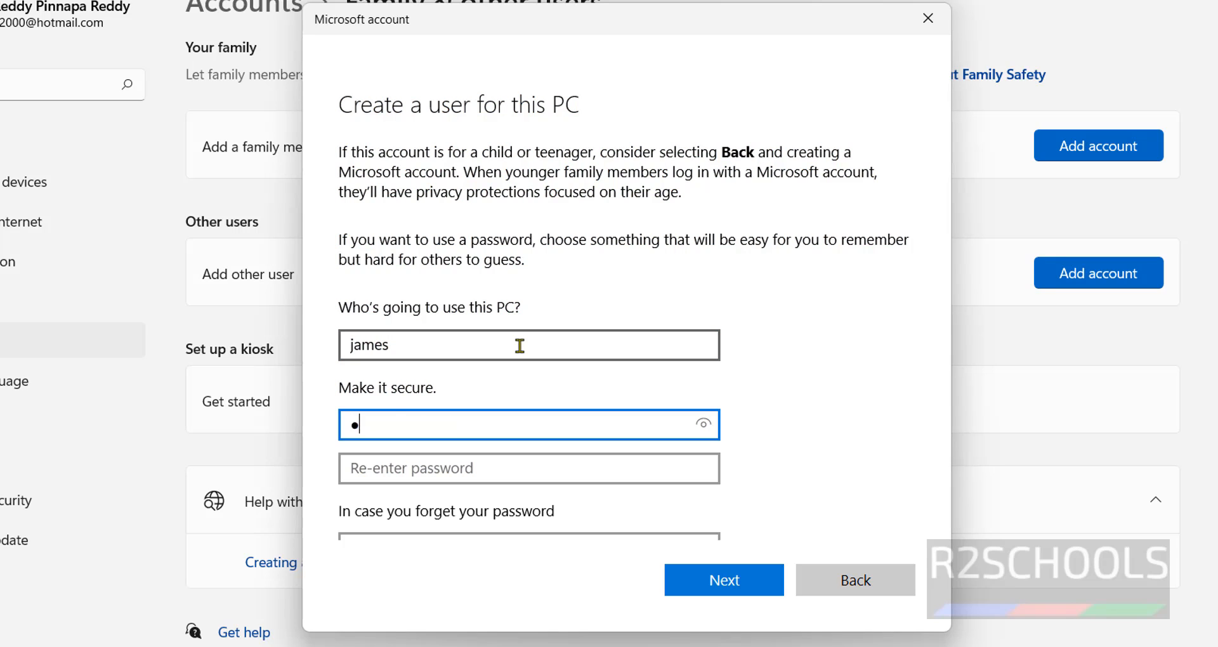
pyautogui.press('Tab')
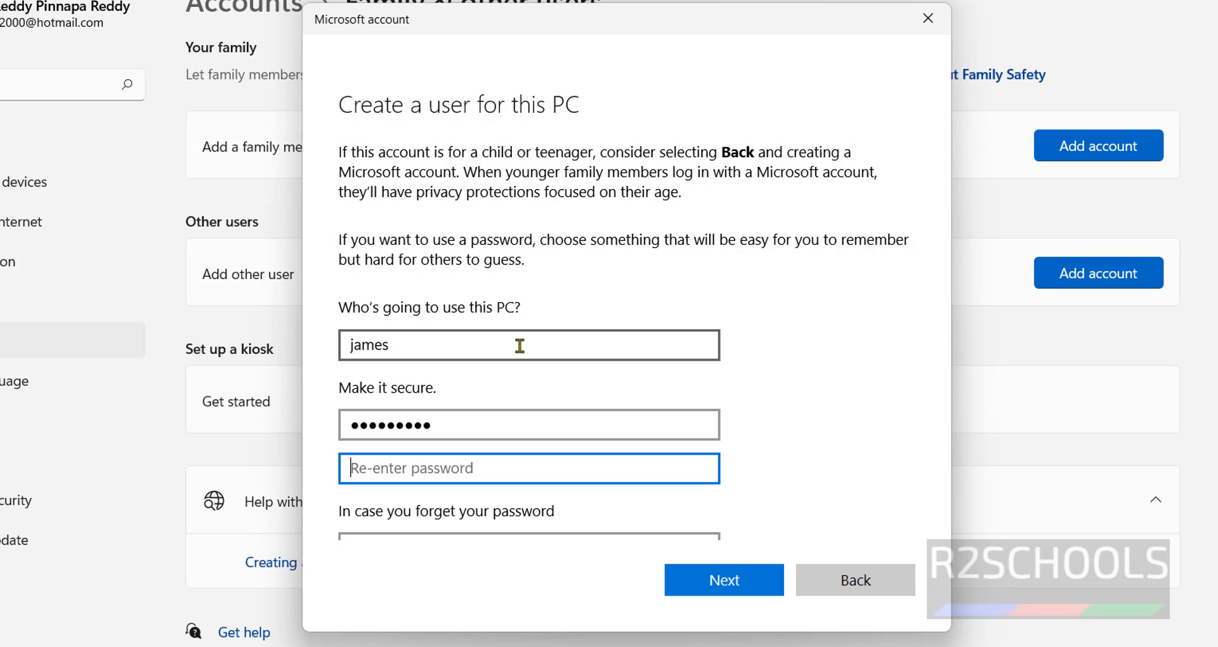
pyautogui.write('jam')
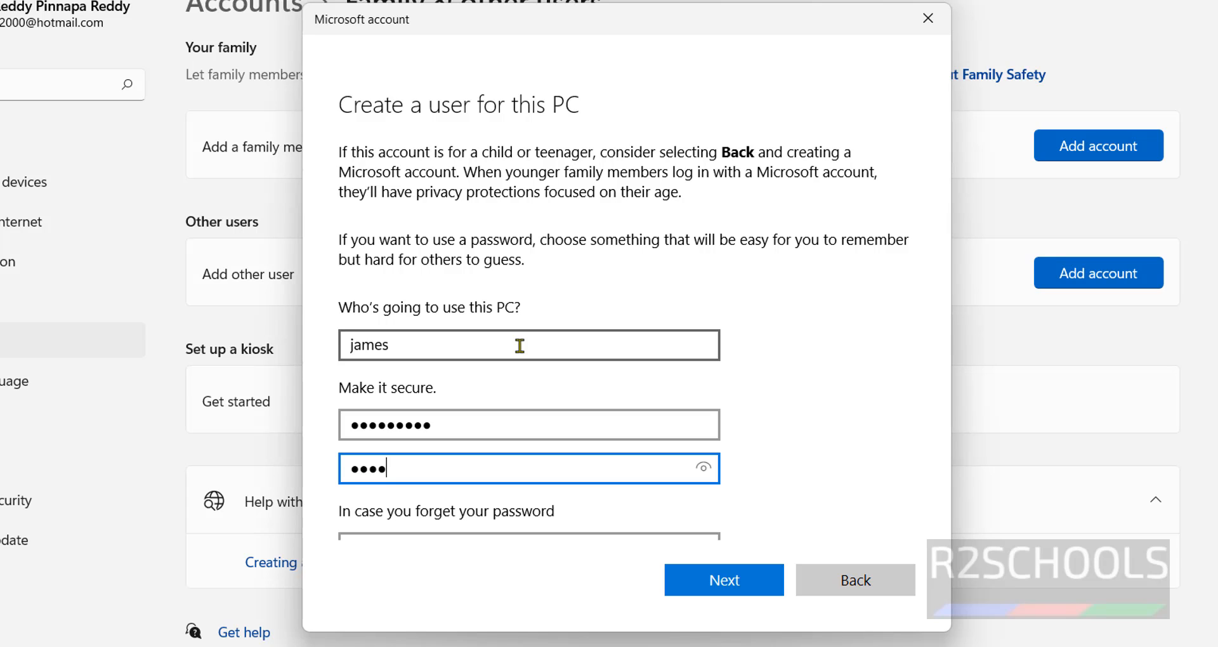
pyautogui.press('BackSpace')
pyautogui.press('BackSpace')
pyautogui.press('BackSpace')
pyautogui.write('james@123')
# Choose the first pet's name security question and type its answer
pyautogui.scroll(-3, 527, 342)
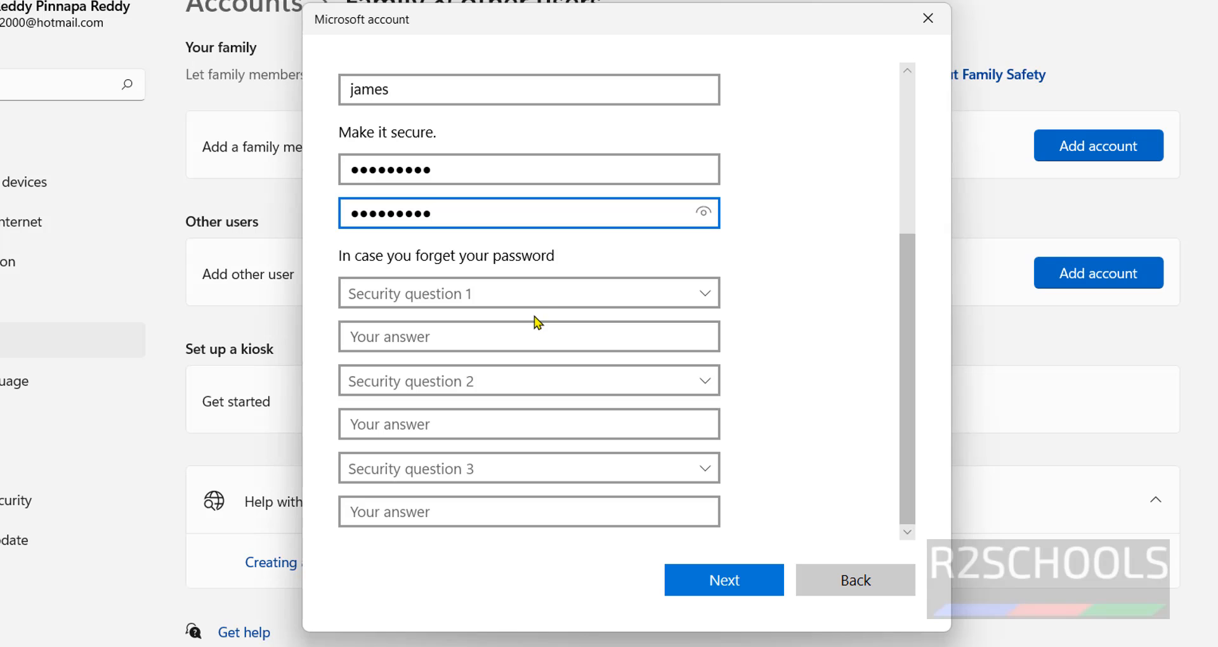
pyautogui.click(539, 309)
pyautogui.press('Down')
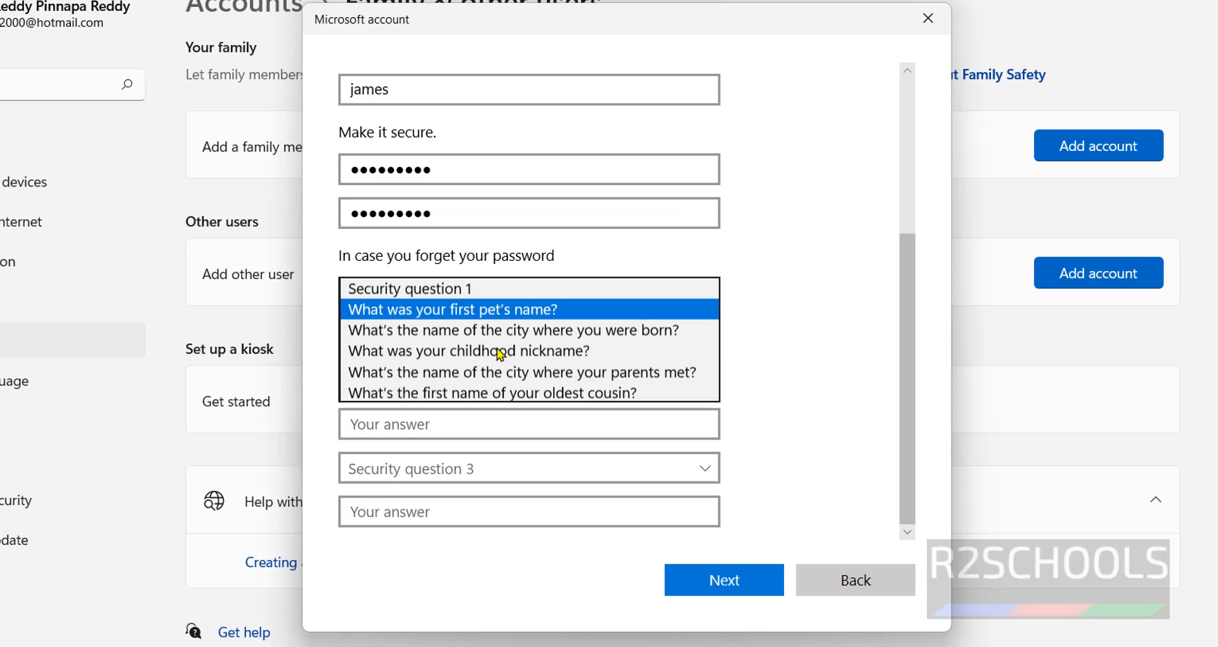
pyautogui.press('Return')
pyautogui.click(487, 349)
pyautogui.write('james')
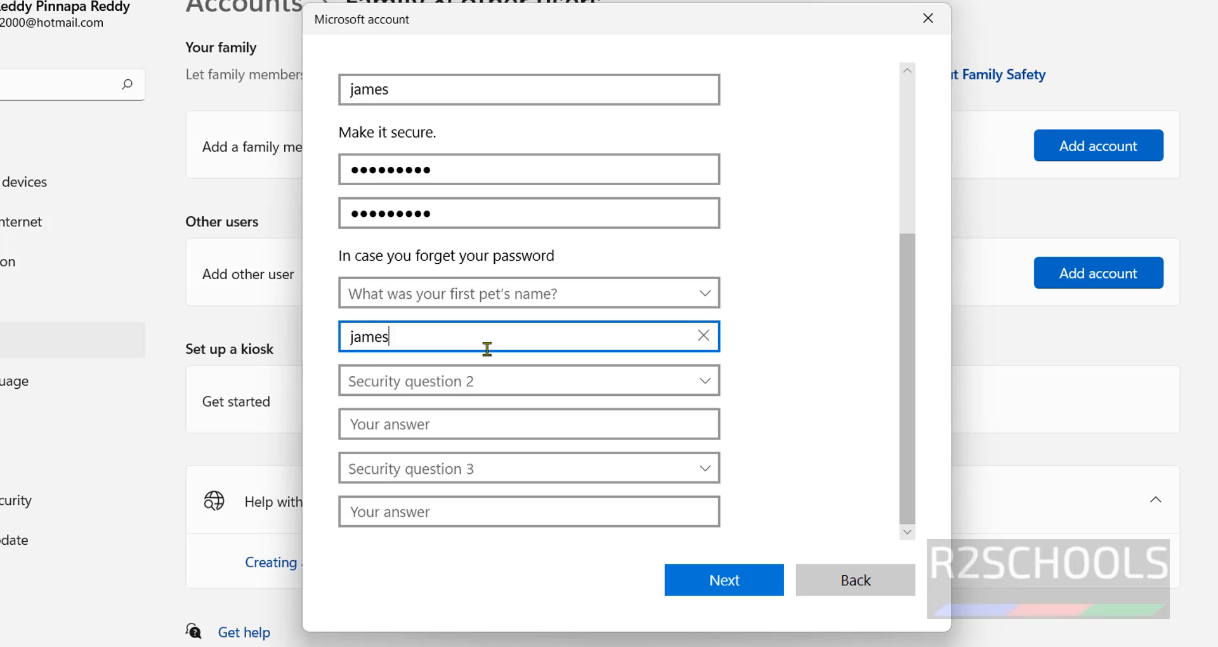
# Choose the childhood nickname and birth city security questions and answer each
pyautogui.click(467, 382)
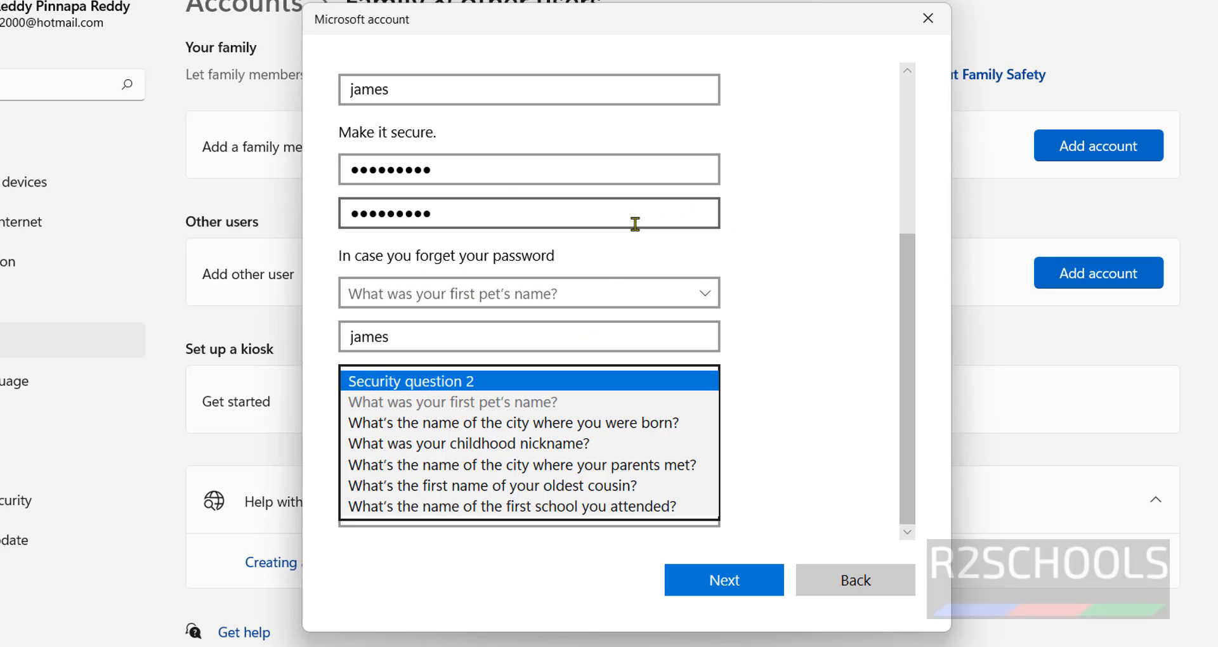
pyautogui.click(554, 442)
pyautogui.click(501, 410)
pyautogui.write('james')
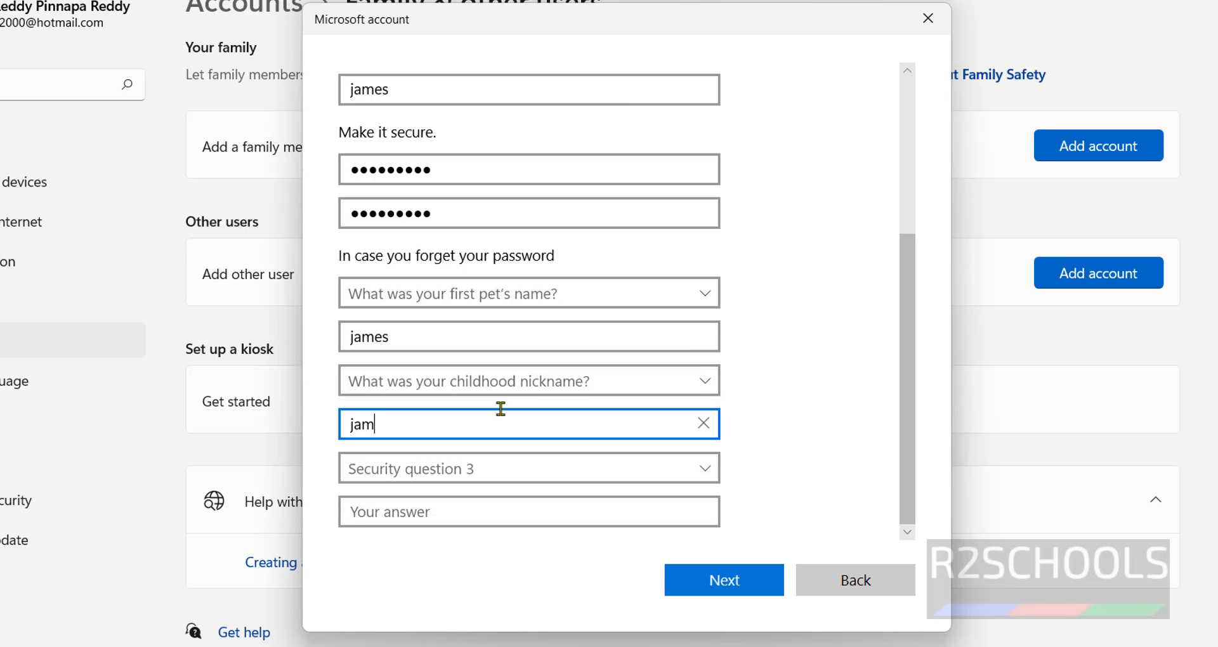
pyautogui.click(485, 482)
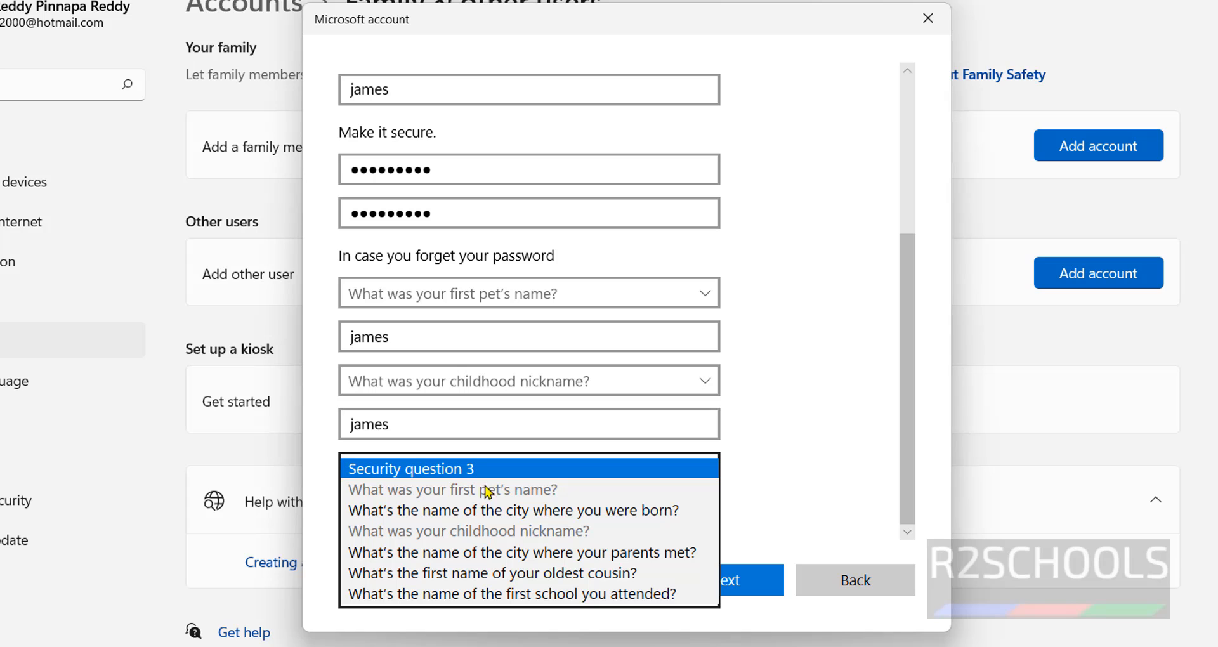
pyautogui.click(458, 512)
pyautogui.click(443, 514)
pyautogui.write('elchu')
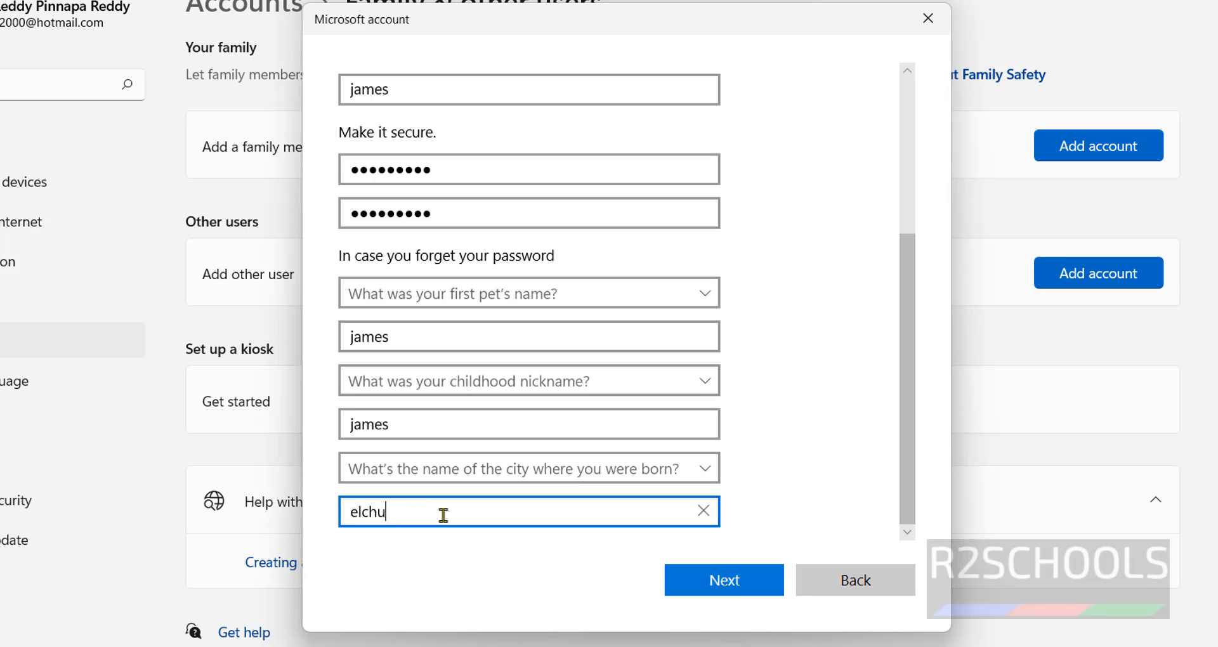
pyautogui.write('ru')
# Create the james account, then launch netplwiz from the Run box
pyautogui.click(745, 584)
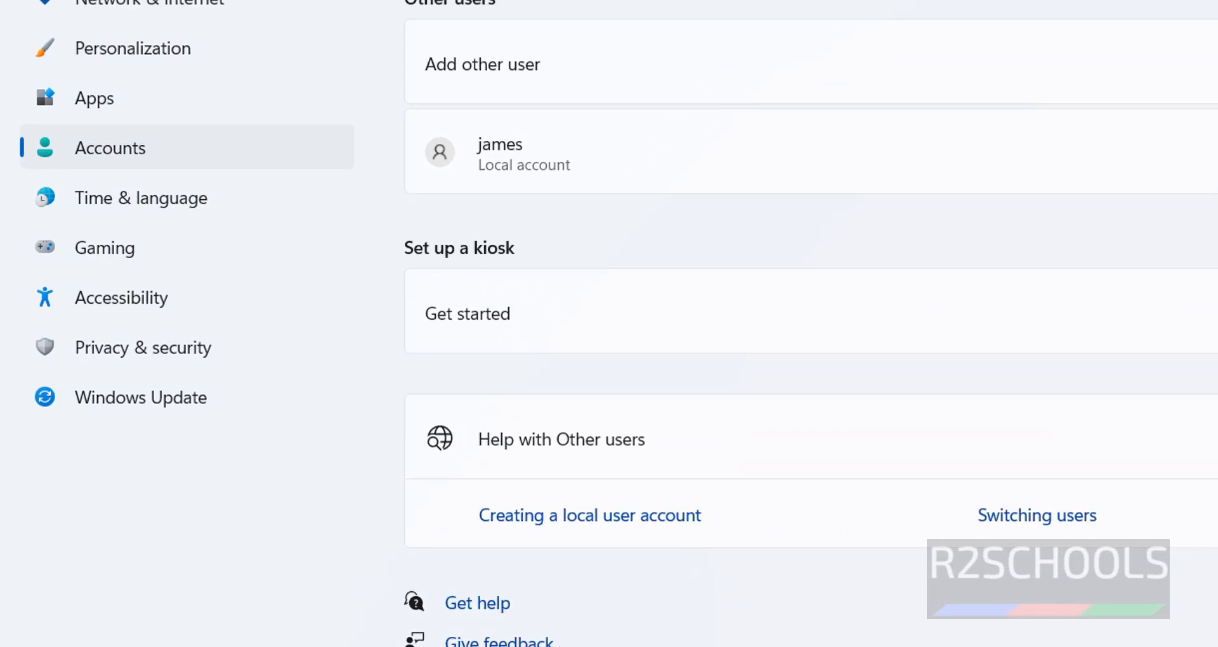
pyautogui.press('super+r')
pyautogui.write('net')
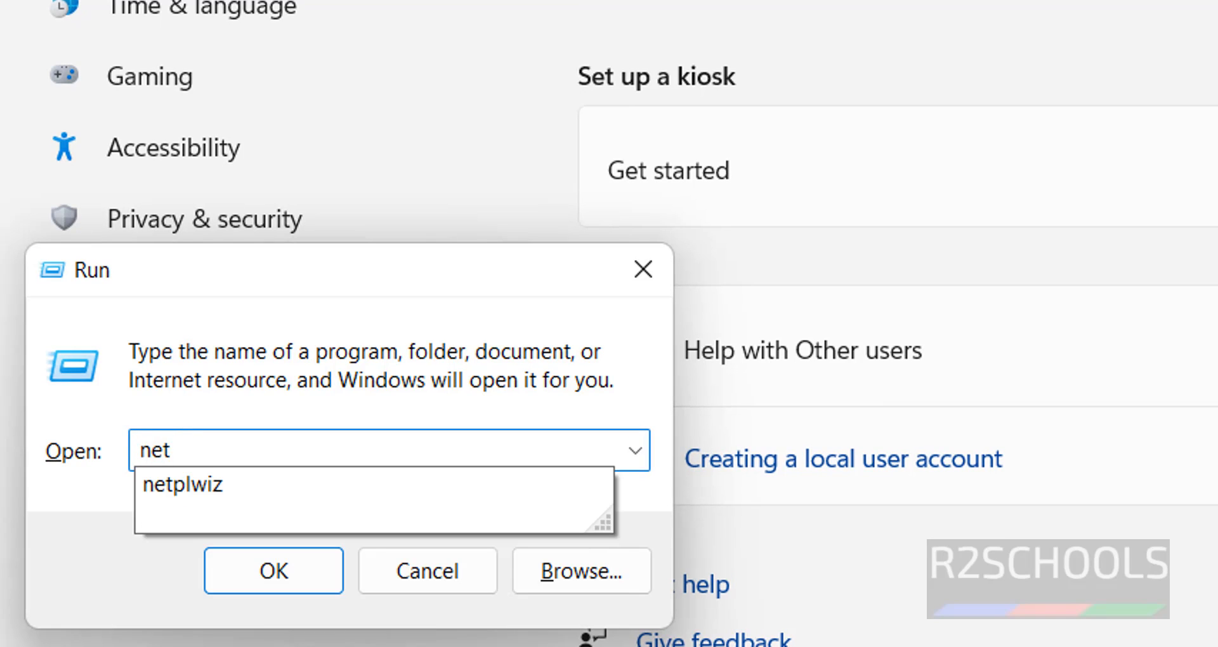
pyautogui.write('plwiz')
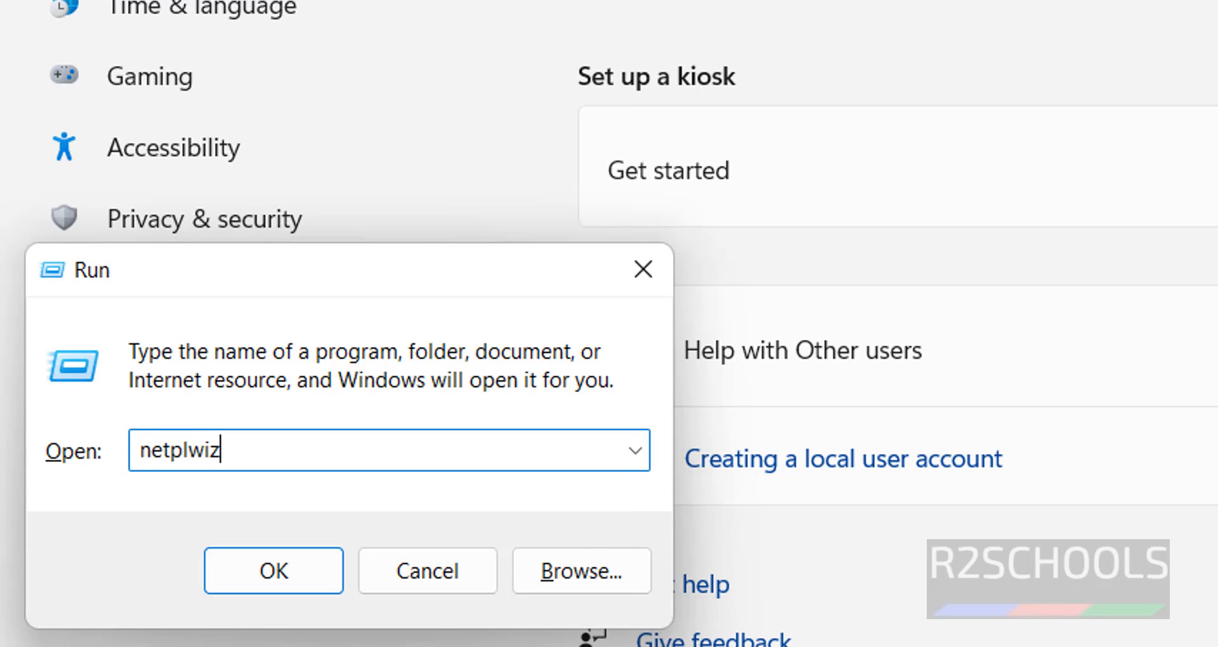
pyautogui.press('Return')
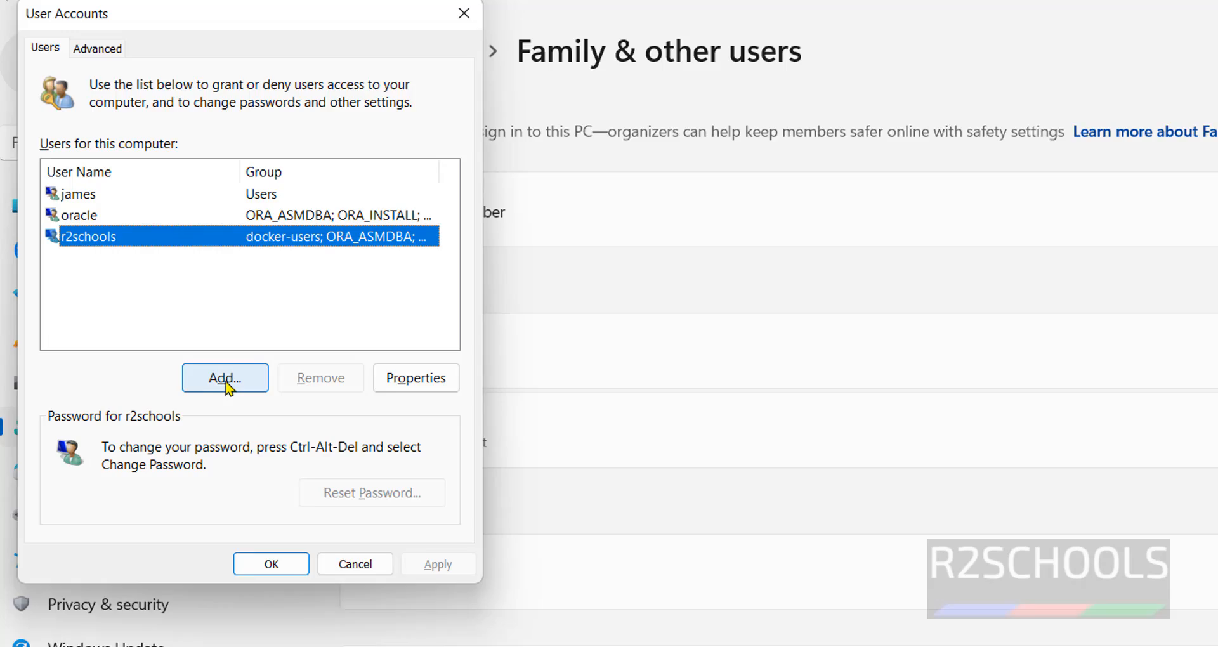
# Start adding a new local user in netplwiz without a Microsoft account
pyautogui.click(262, 417)
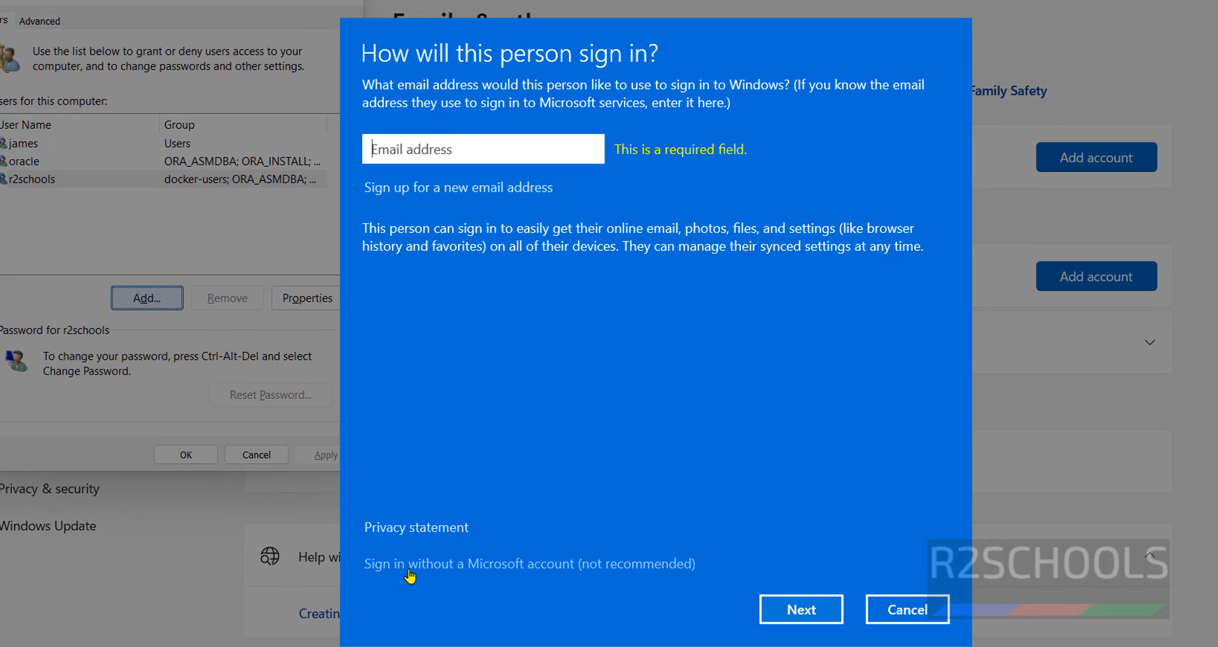
pyautogui.click(534, 565)
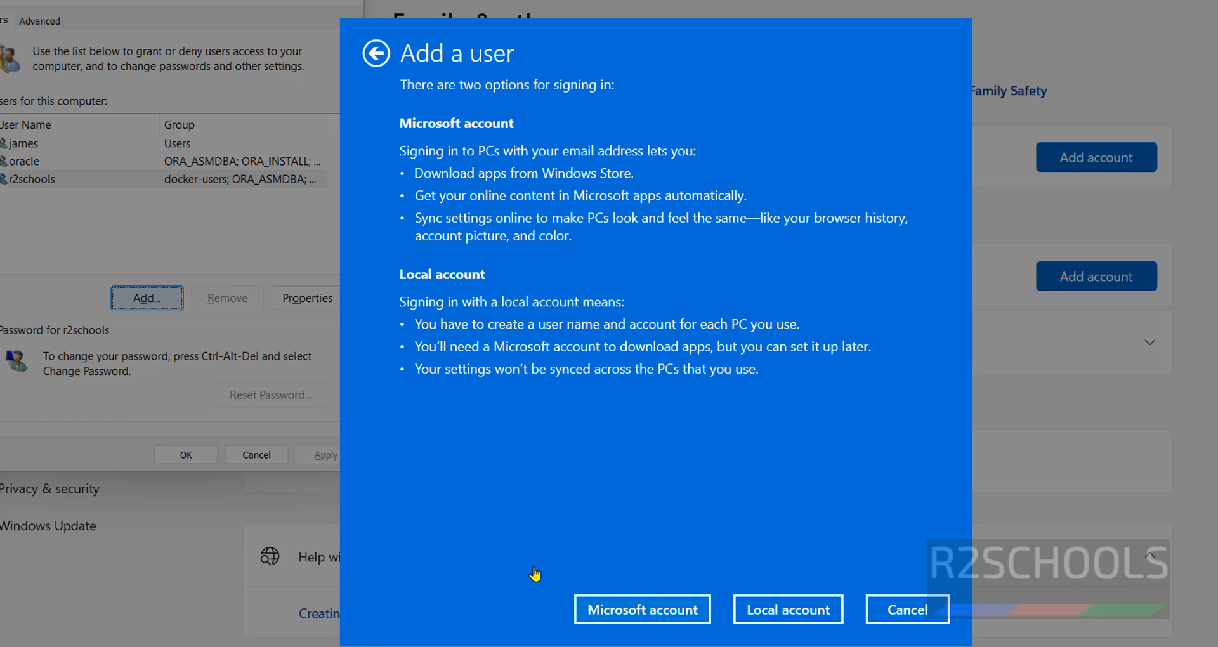
pyautogui.click(751, 617)
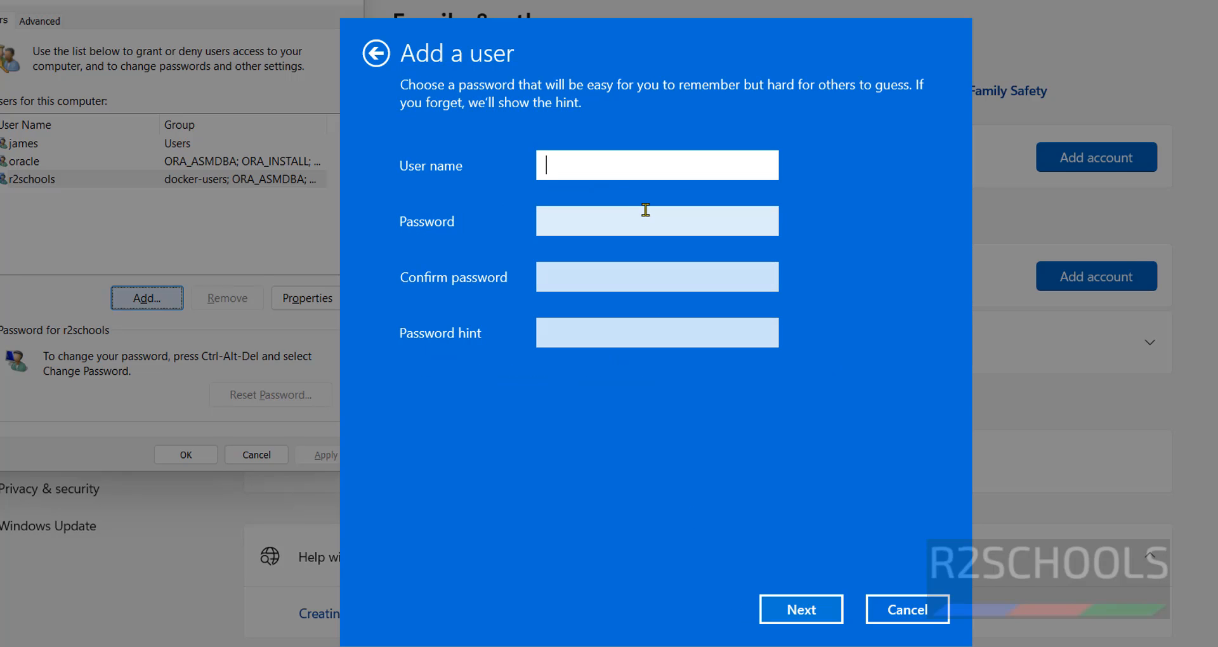
# Enter user name david, the password twice, and hint "david's printer account"
pyautogui.write('david')
pyautogui.press('Tab')
pyautogui.write('da')
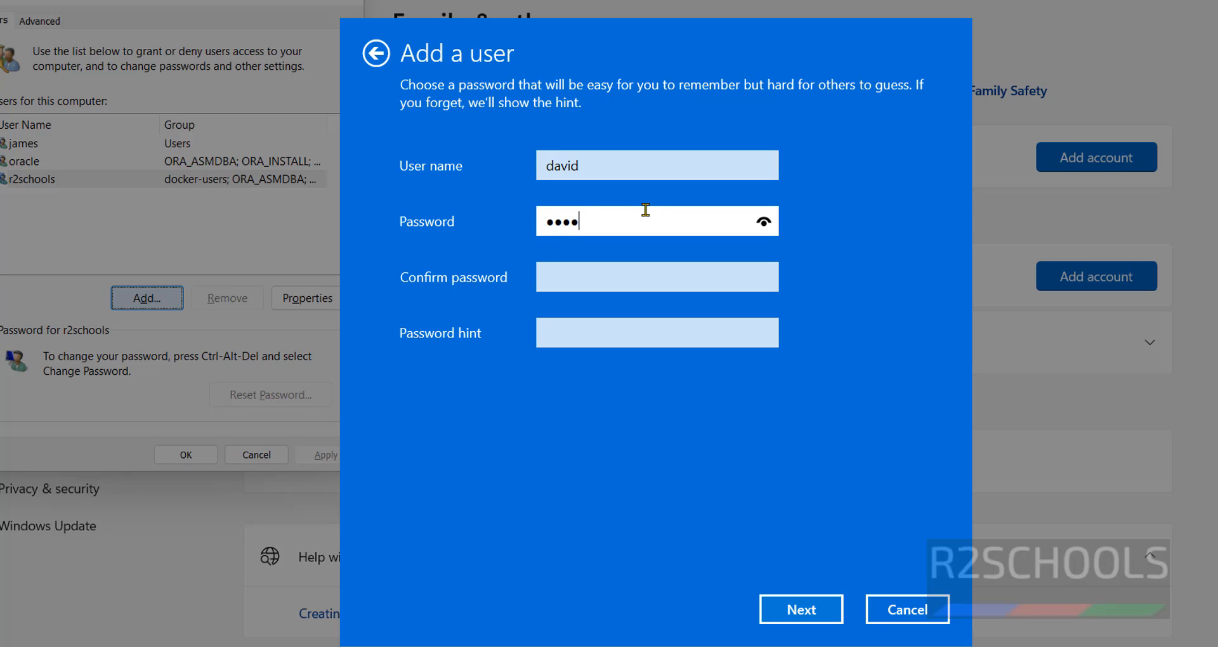
pyautogui.write('vid@123')
pyautogui.press('Tab')
pyautogui.write('da')
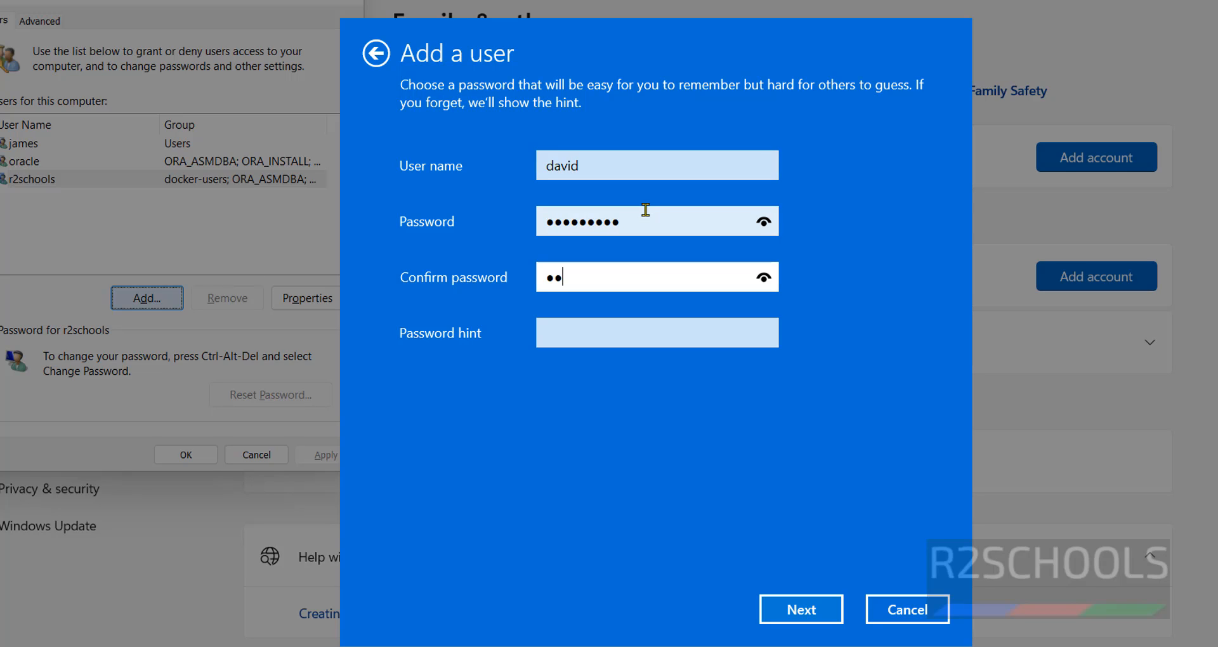
pyautogui.write('vid@123')
pyautogui.press('Tab')
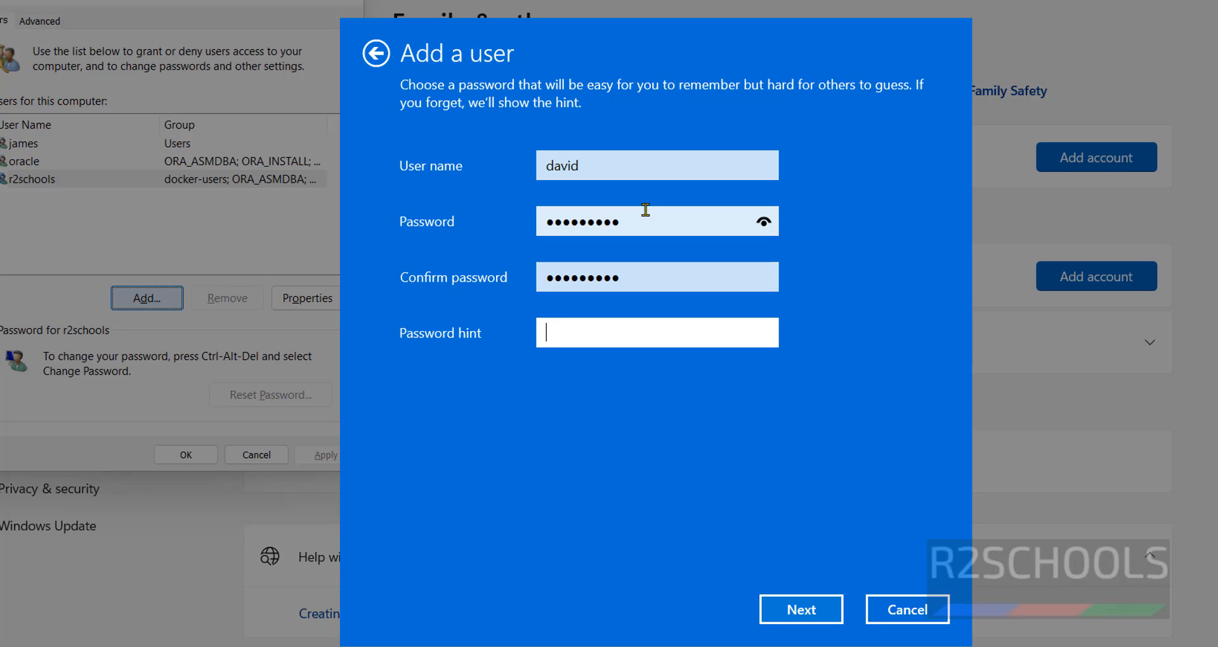
pyautogui.write('david')
pyautogui.press('BackSpace')
pyautogui.press('BackSpace')
pyautogui.press('BackSpace')
pyautogui.press('BackSpace')
pyautogui.press('BackSpace')
pyautogui.write('david')
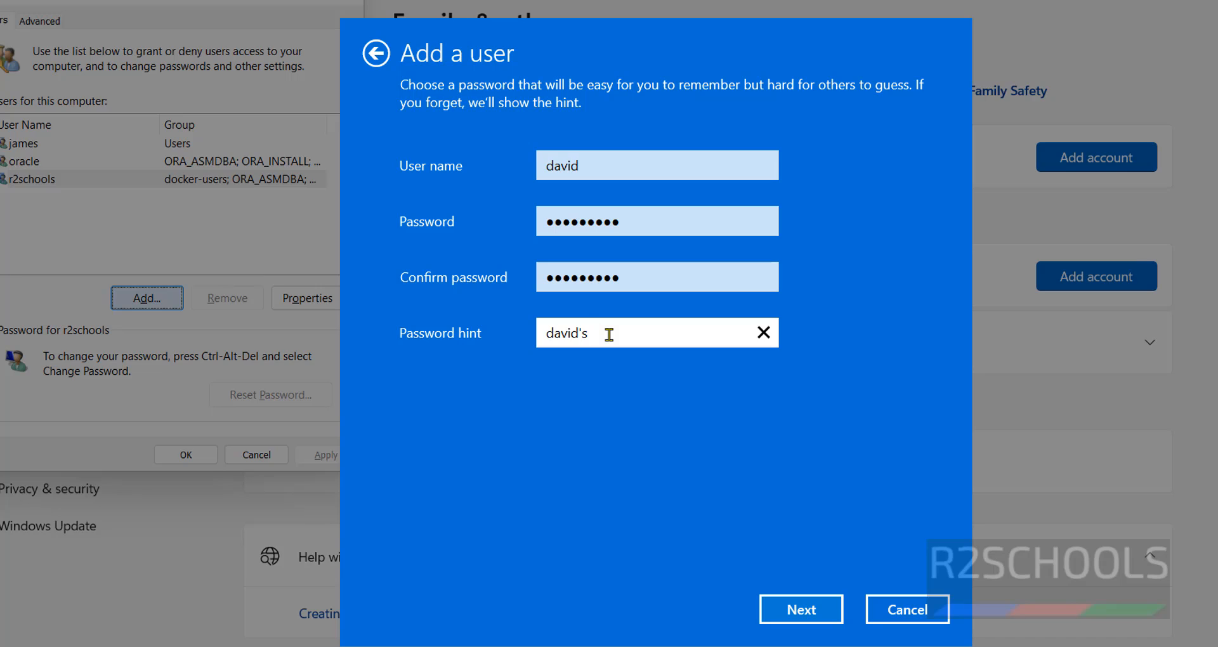
pyautogui.write("'s printer account")
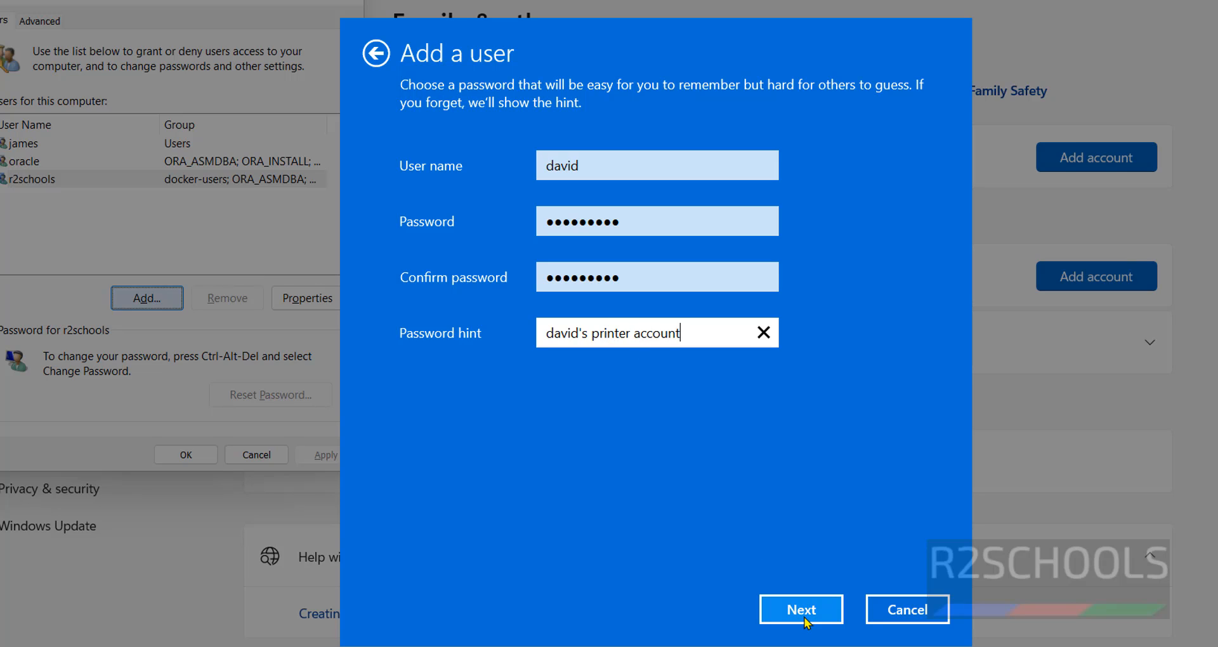
pyautogui.click(804, 611)
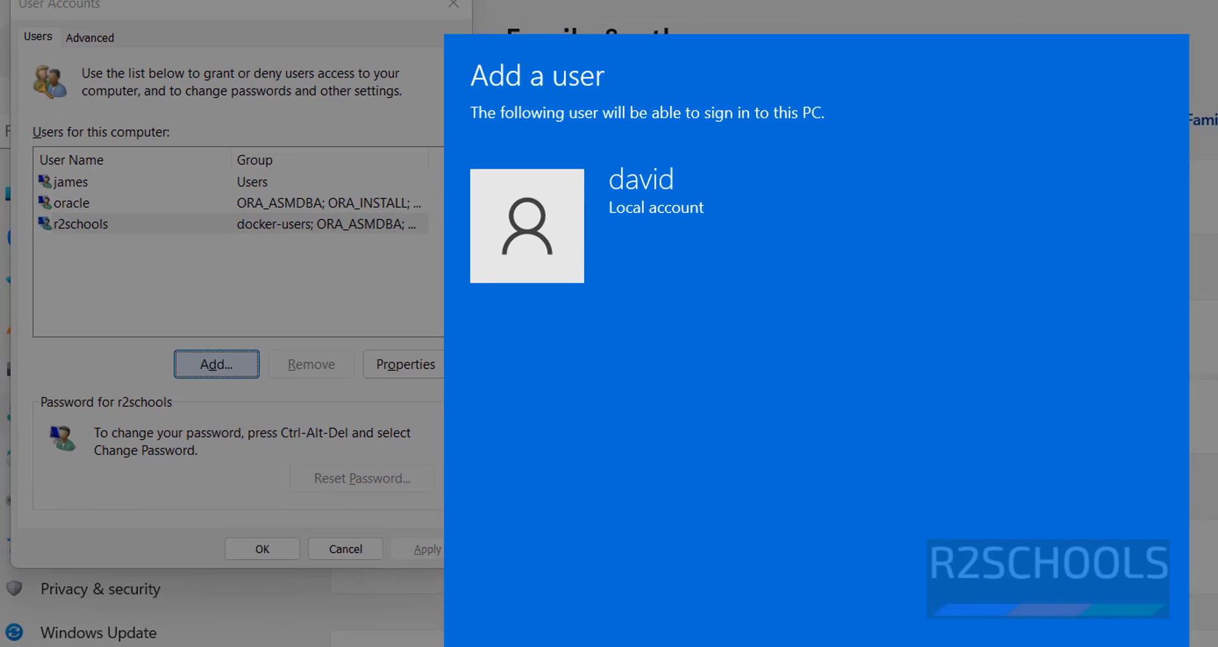
# Finish adding david, verify it in Settings' Accounts, then return to the User Accounts list
pyautogui.click(1085, 644)
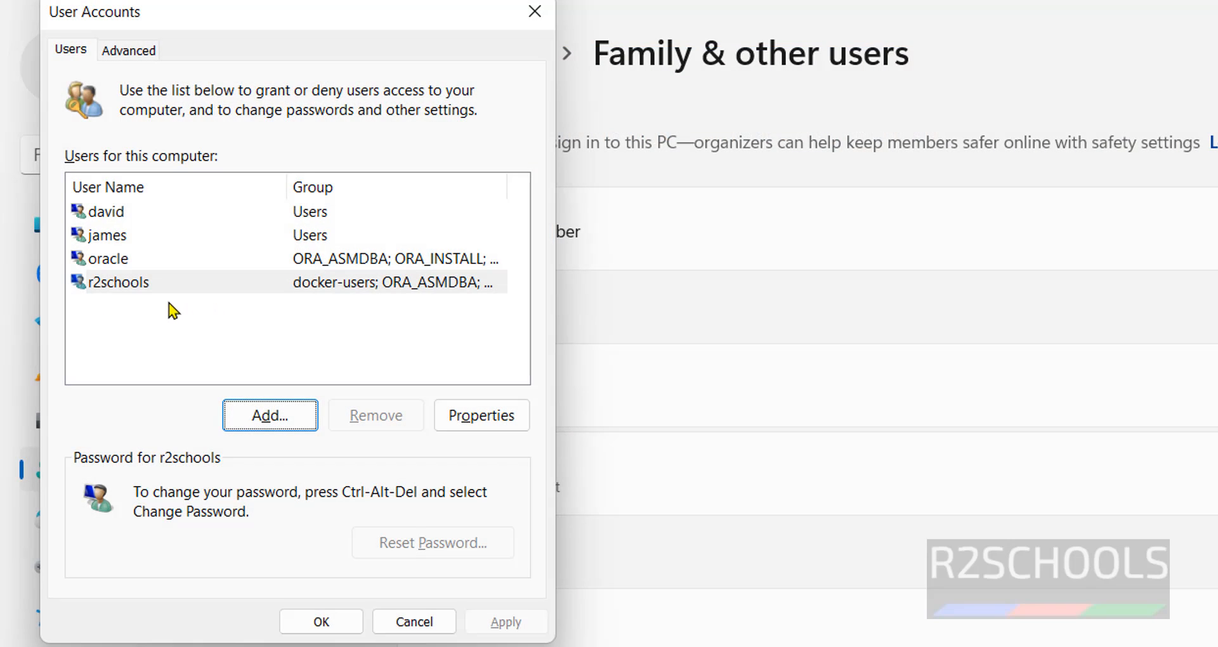
pyautogui.click(114, 213)
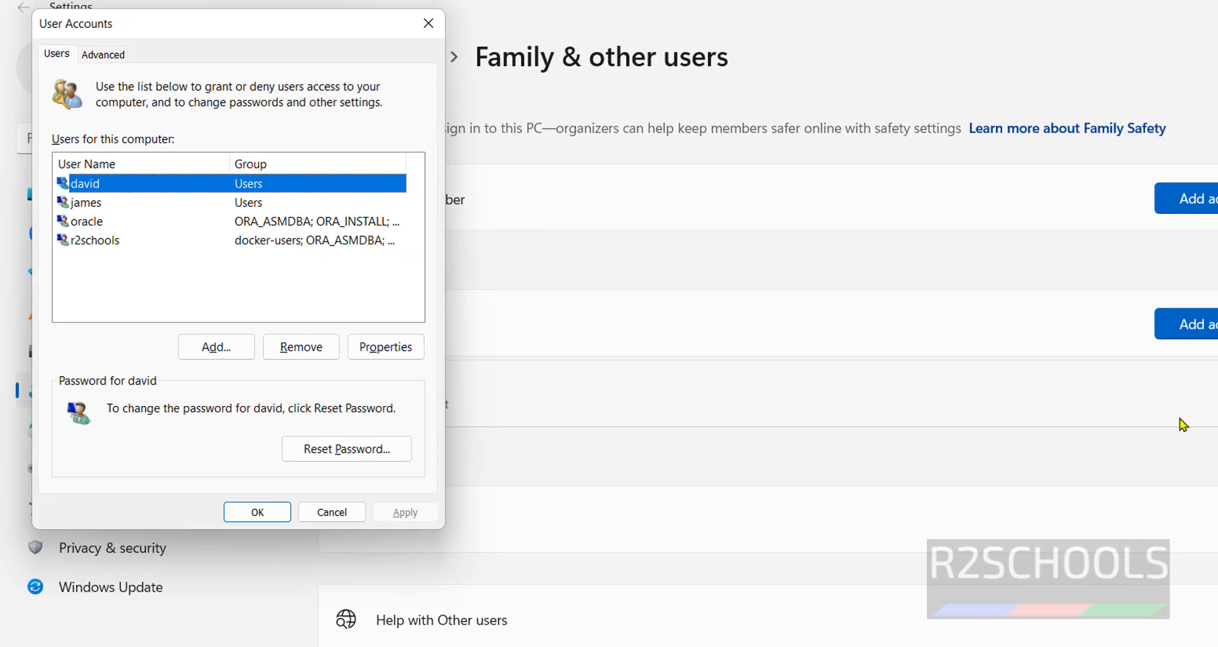
pyautogui.click(1147, 294)
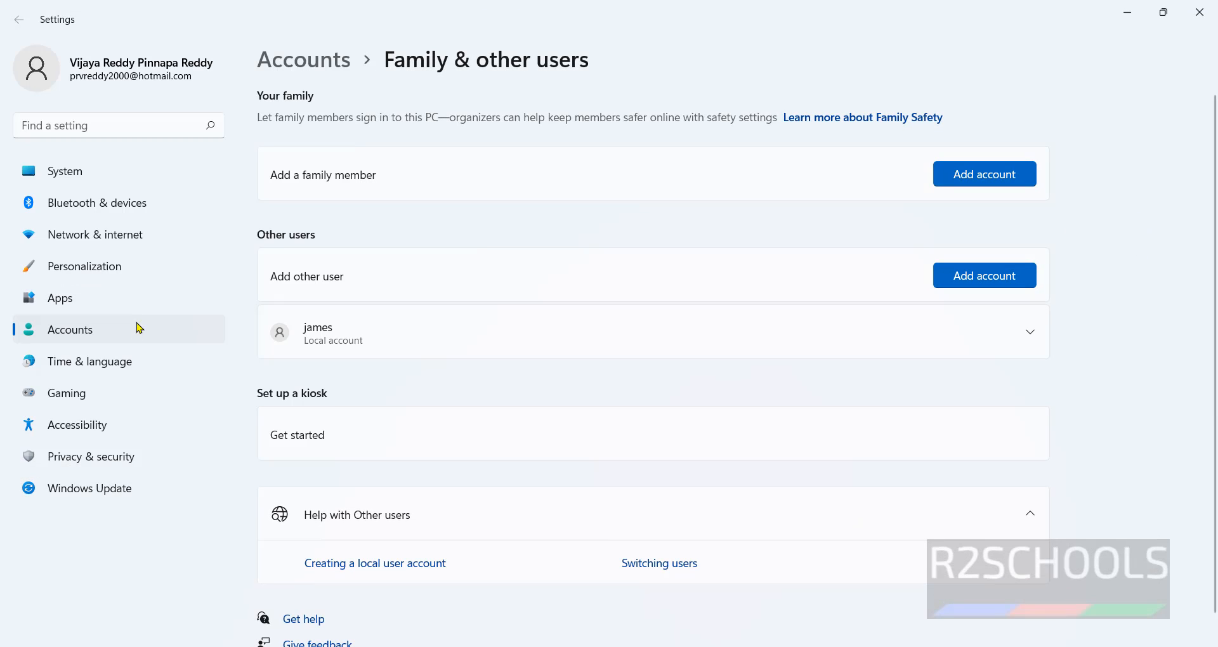
pyautogui.click(81, 335)
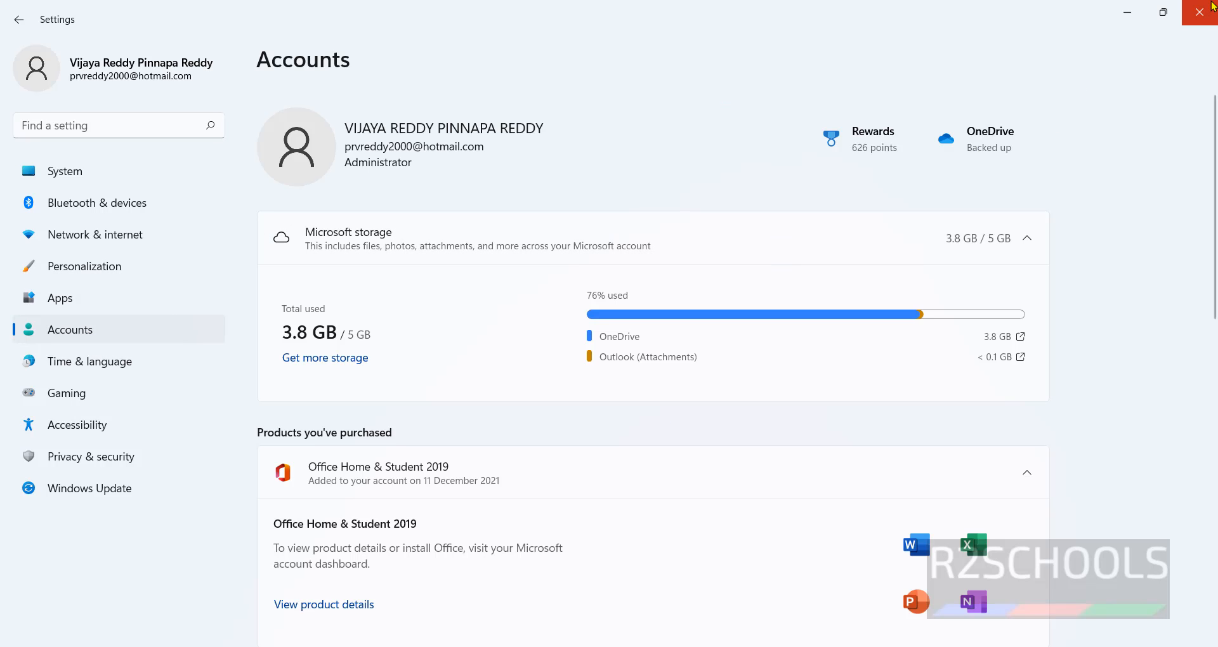
pyautogui.click(1202, 19)
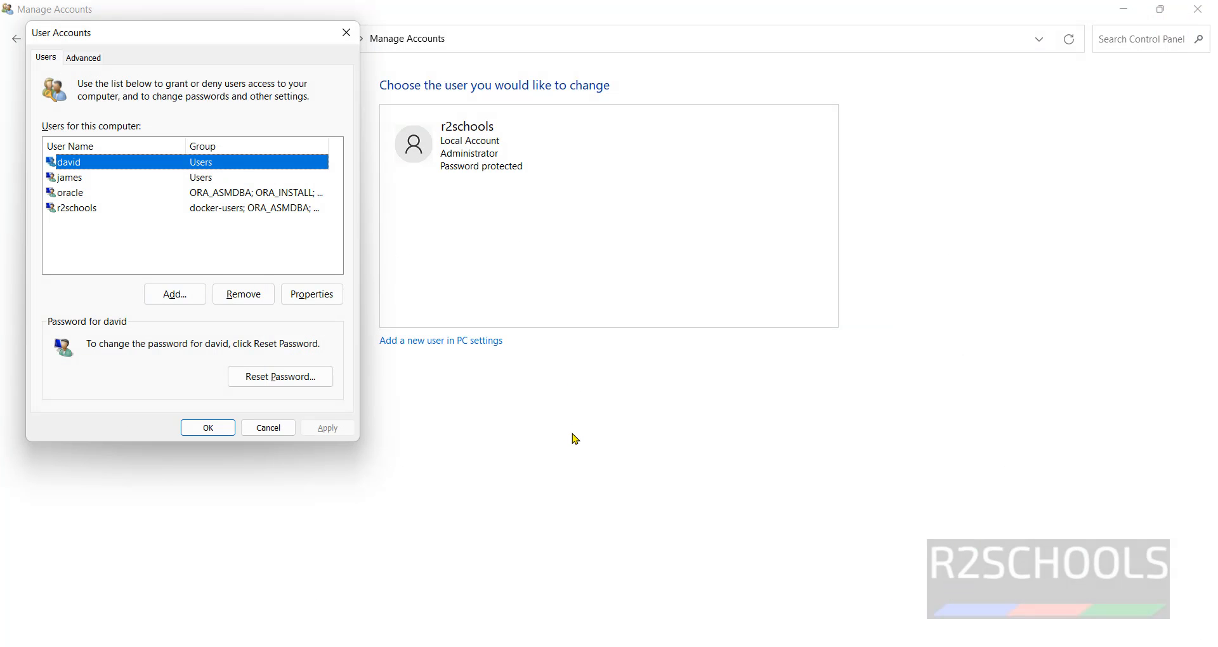
pyautogui.click(576, 438)
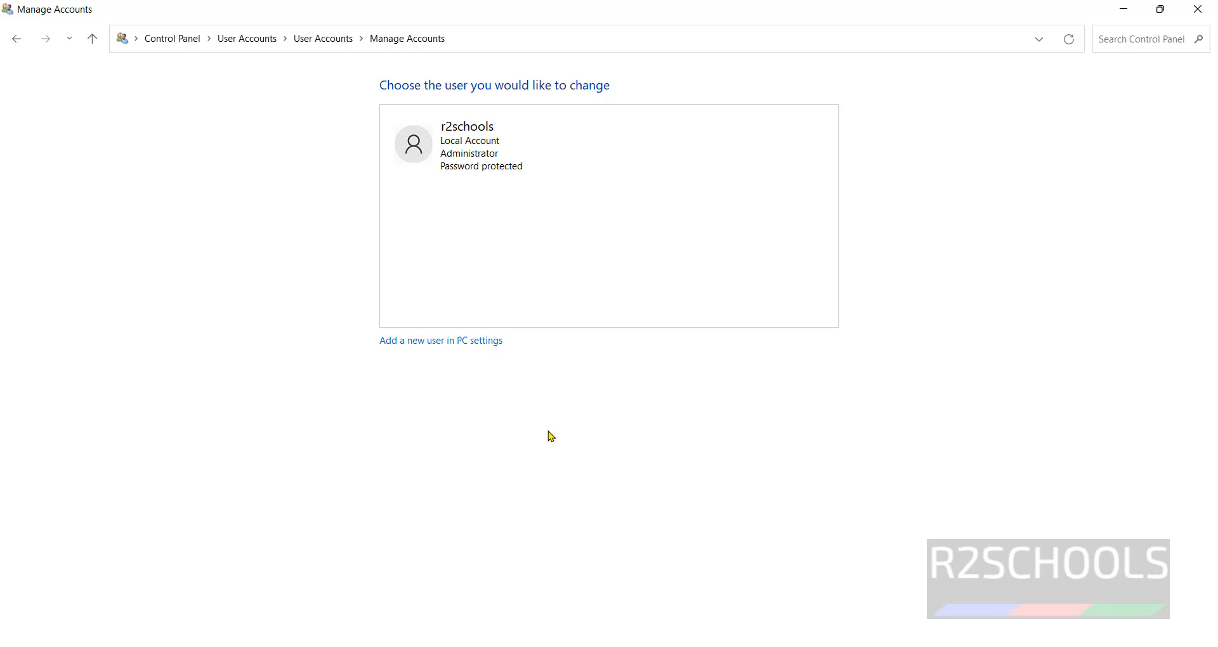
pyautogui.click(392, 346)
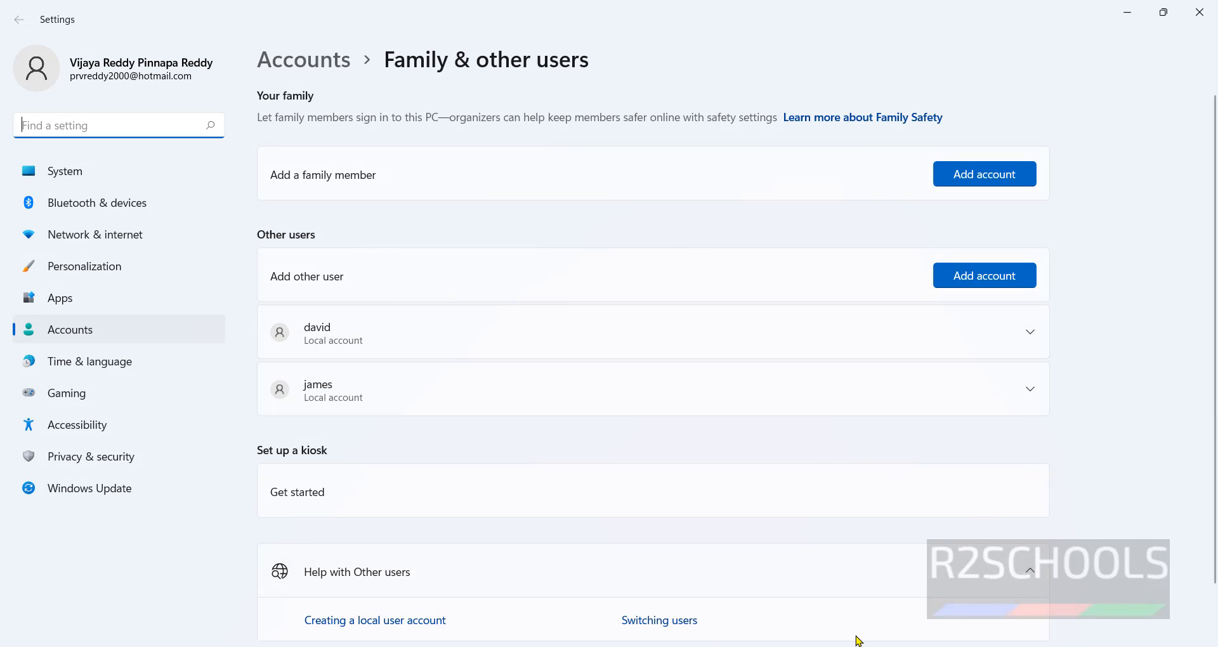
pyautogui.click(815, 646)
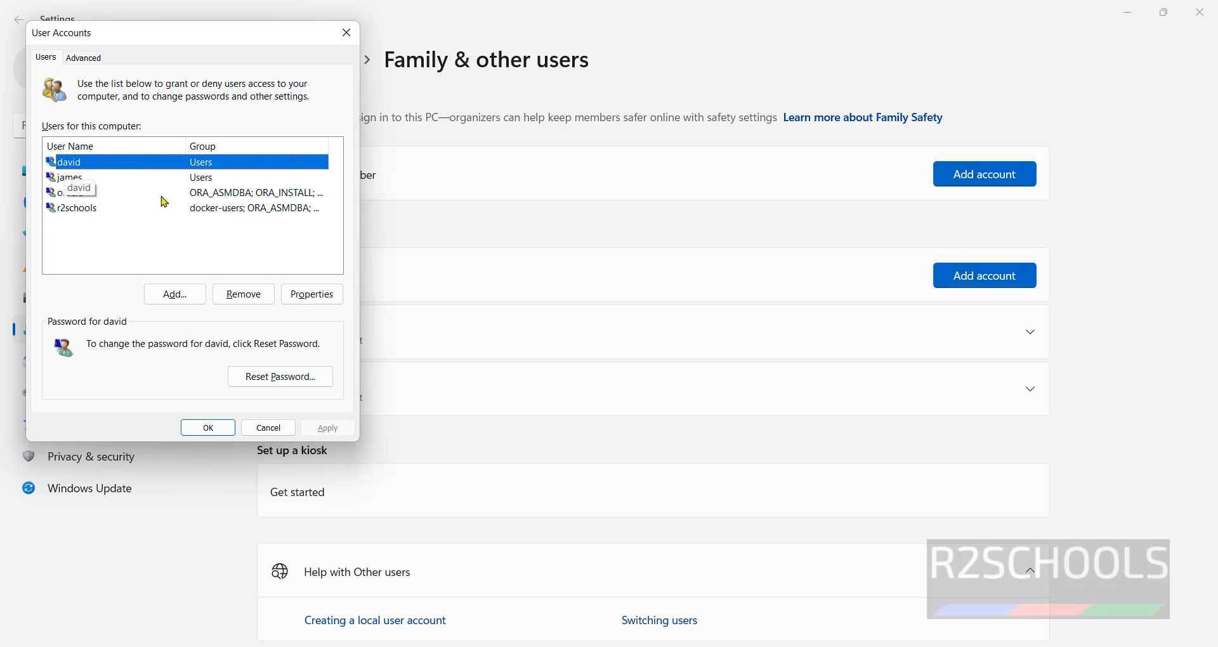
pyautogui.click(284, 296)
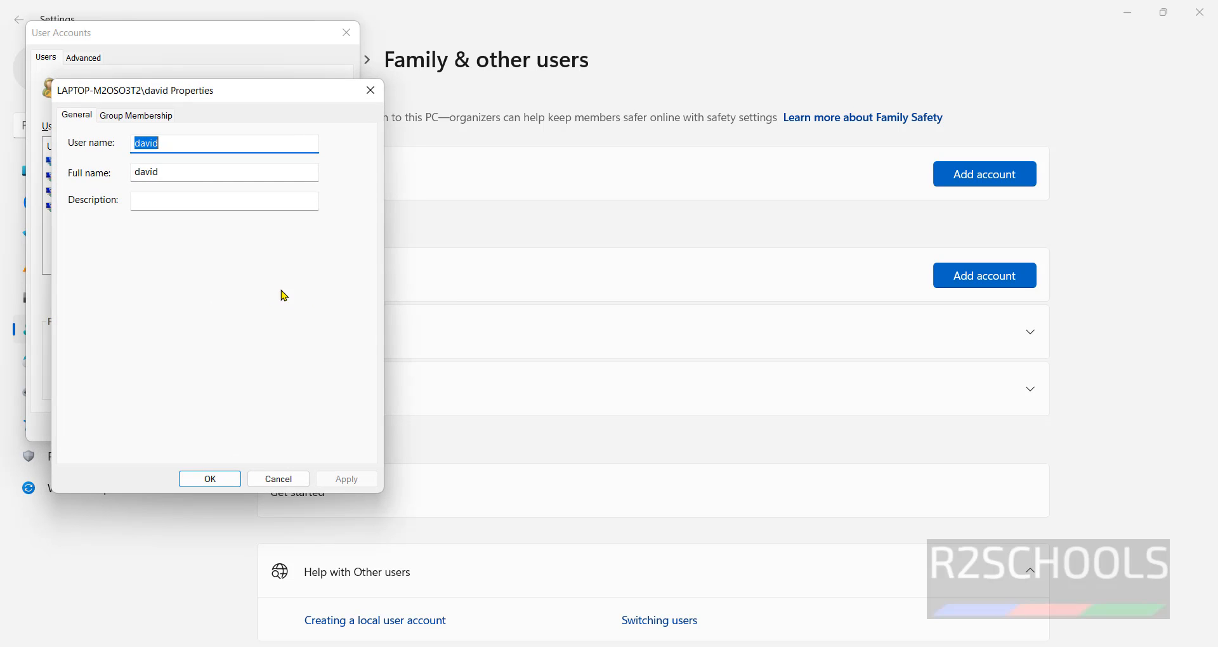
pyautogui.click(196, 173)
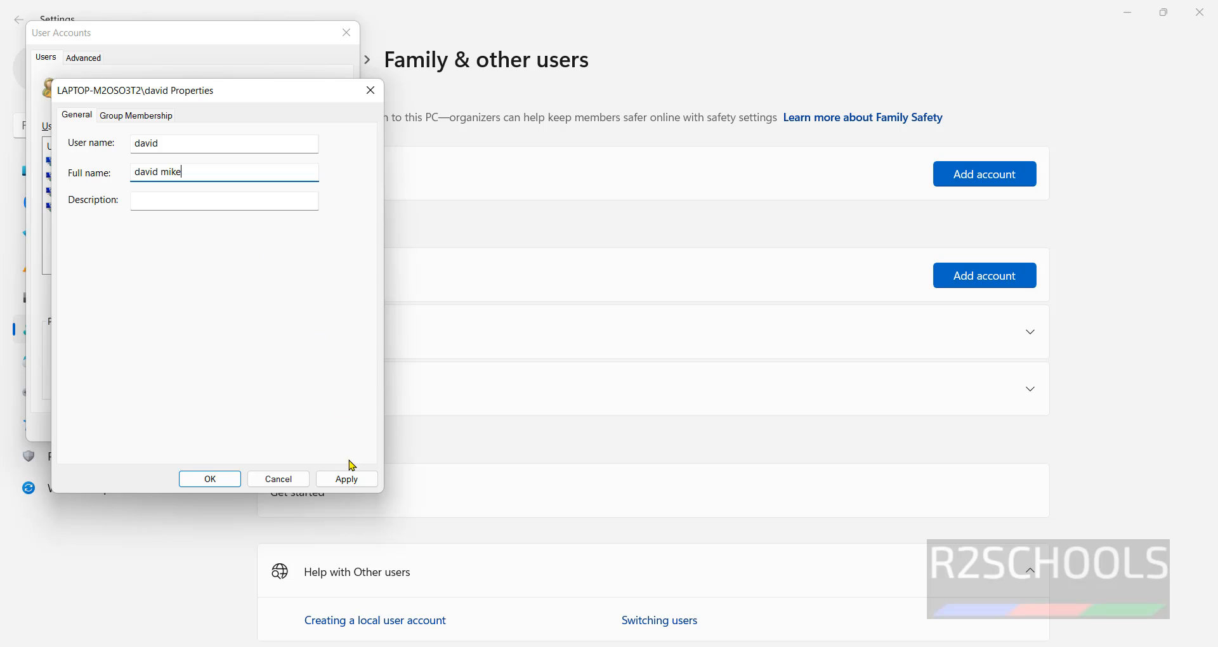
pyautogui.click(349, 479)
pyautogui.click(210, 479)
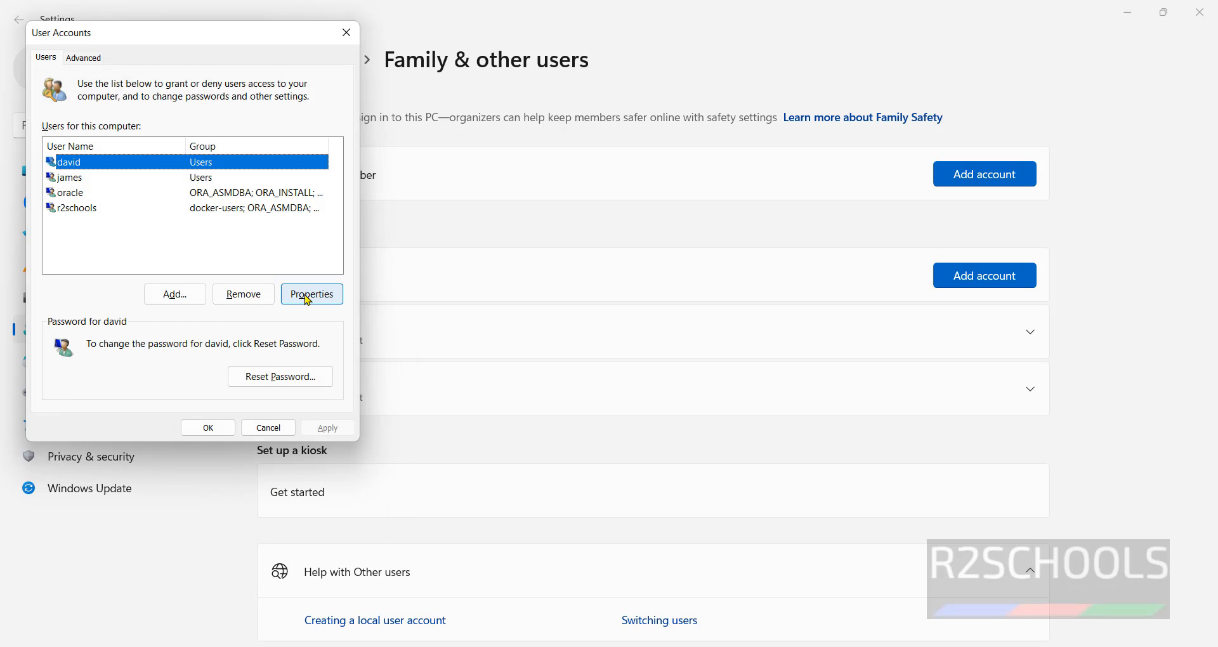
# Revert david's full name to 'david' and close User Accounts
pyautogui.click(295, 294)
pyautogui.click(186, 176)
pyautogui.moveTo(185, 176)
pyautogui.mouseDown()
pyautogui.moveTo(105, 176)
pyautogui.moveTo(184, 172)
pyautogui.mouseUp()
pyautogui.press('BackSpace')
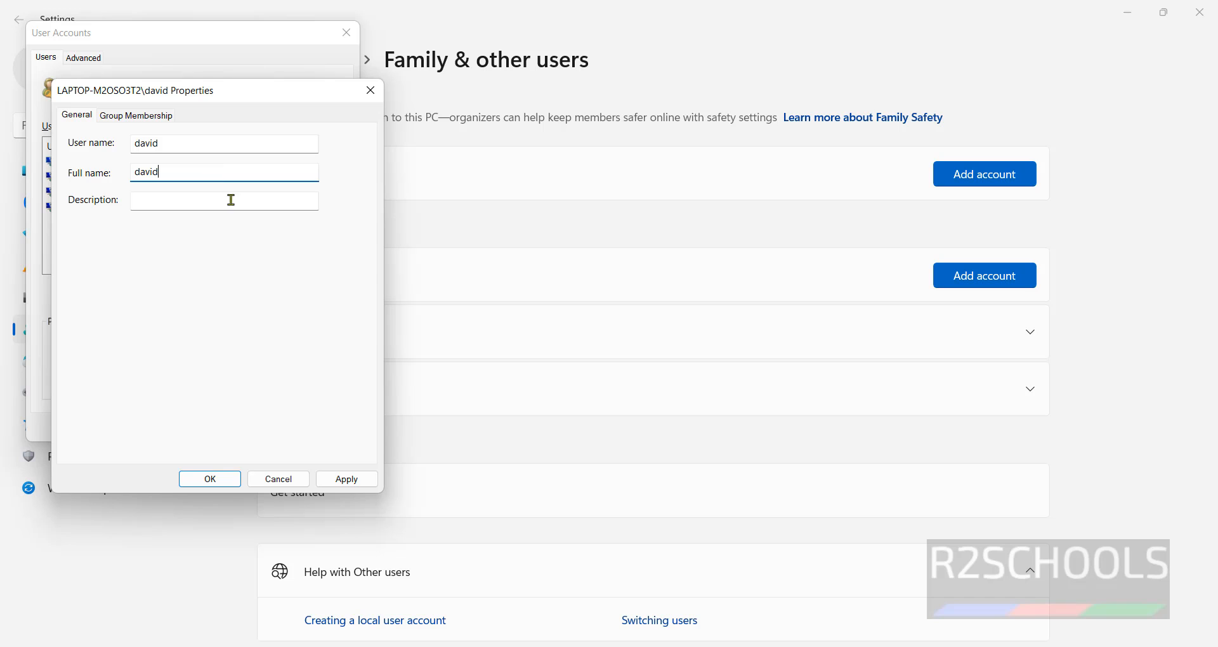
pyautogui.click(343, 479)
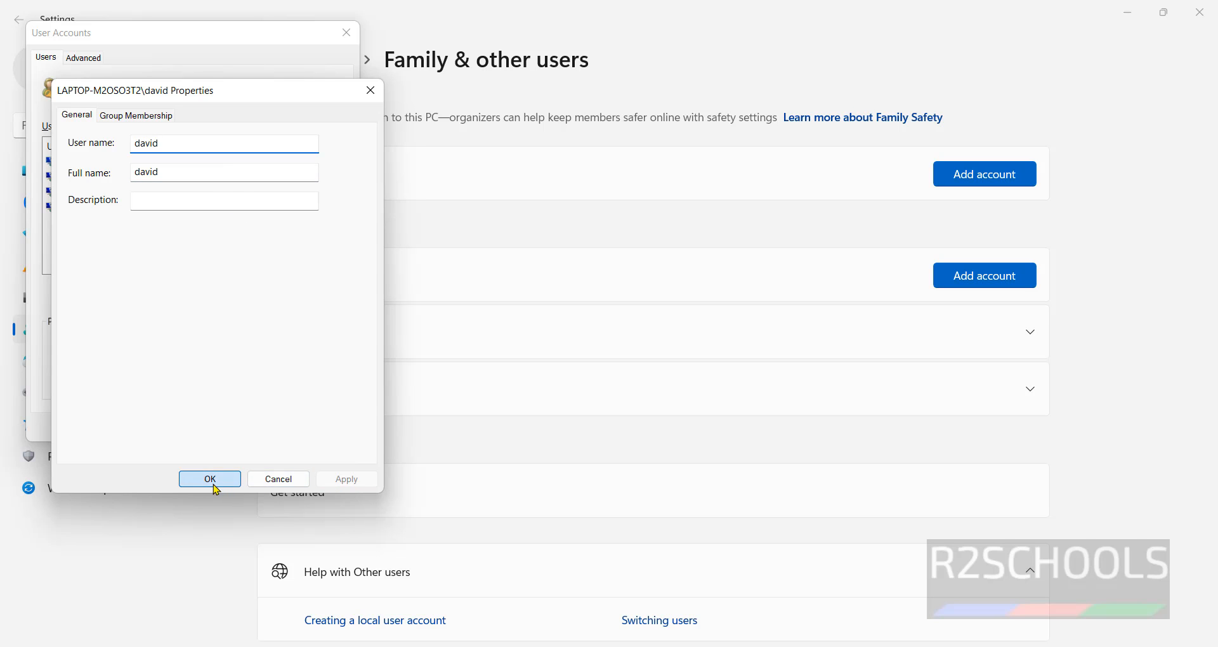
pyautogui.click(212, 482)
pyautogui.click(208, 428)
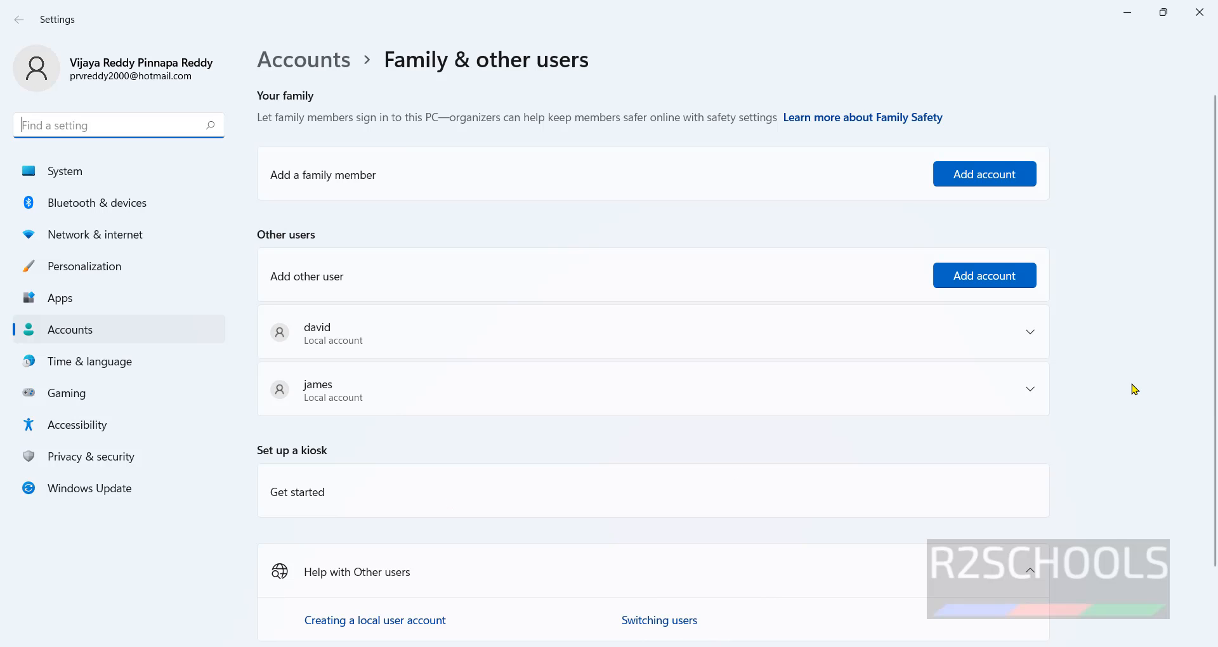
# Search Start for cmd and launch Command Prompt
pyautogui.press('super')
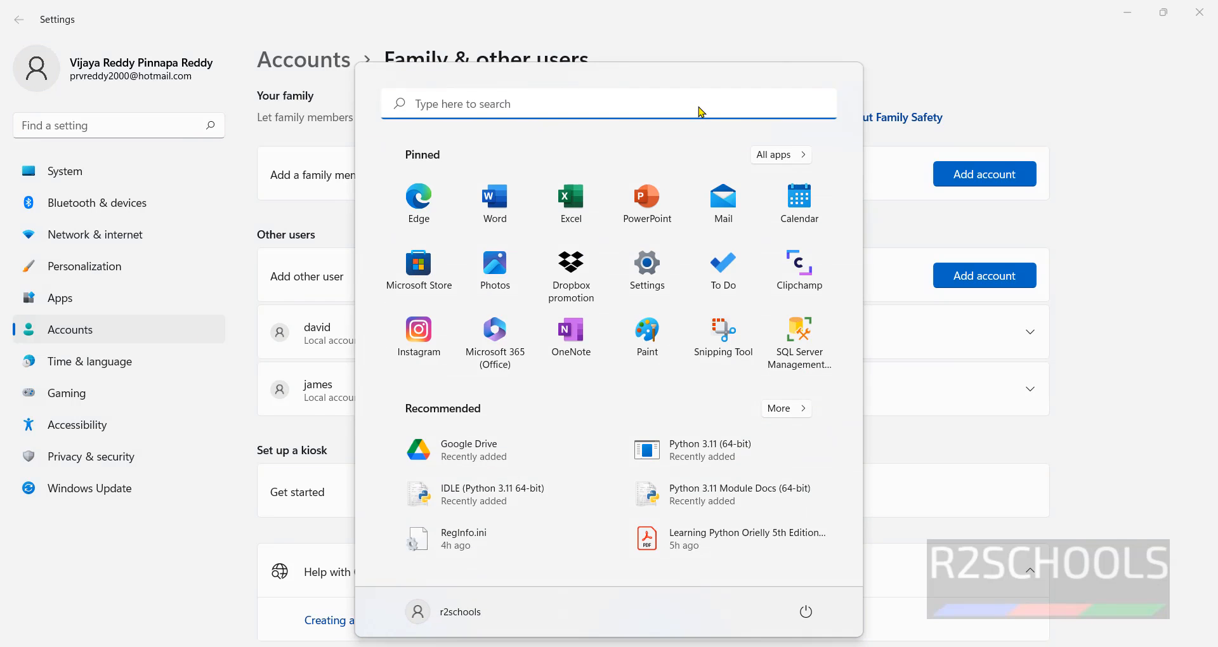
pyautogui.write('cmd')
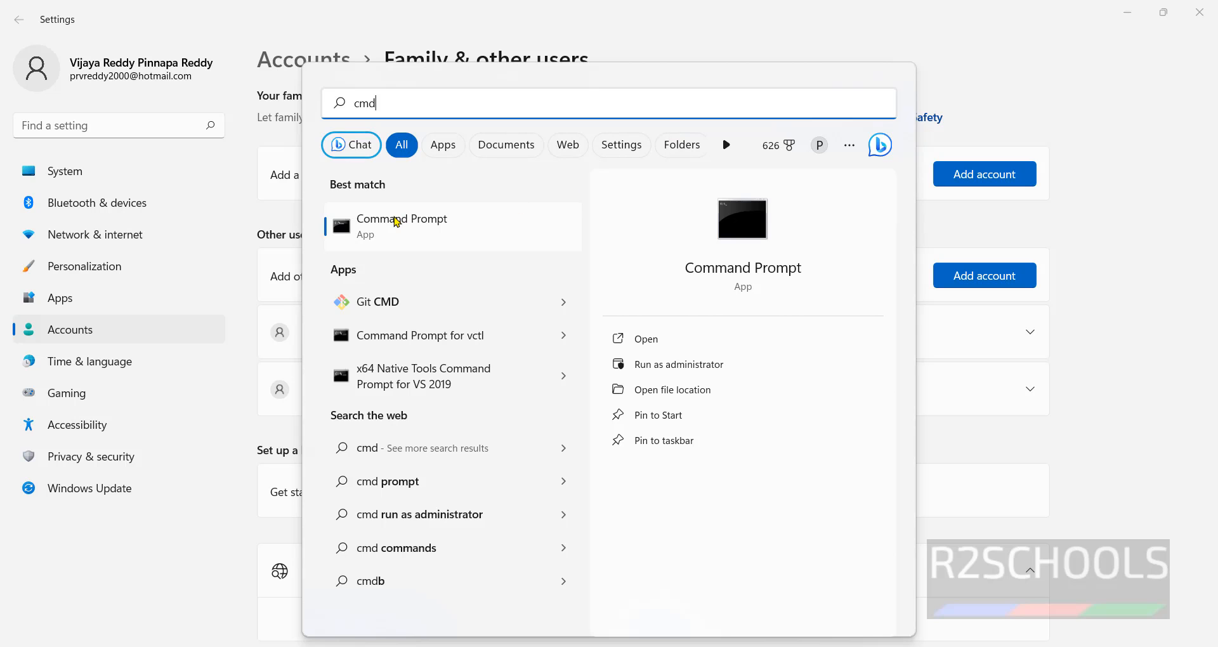
pyautogui.click(648, 342)
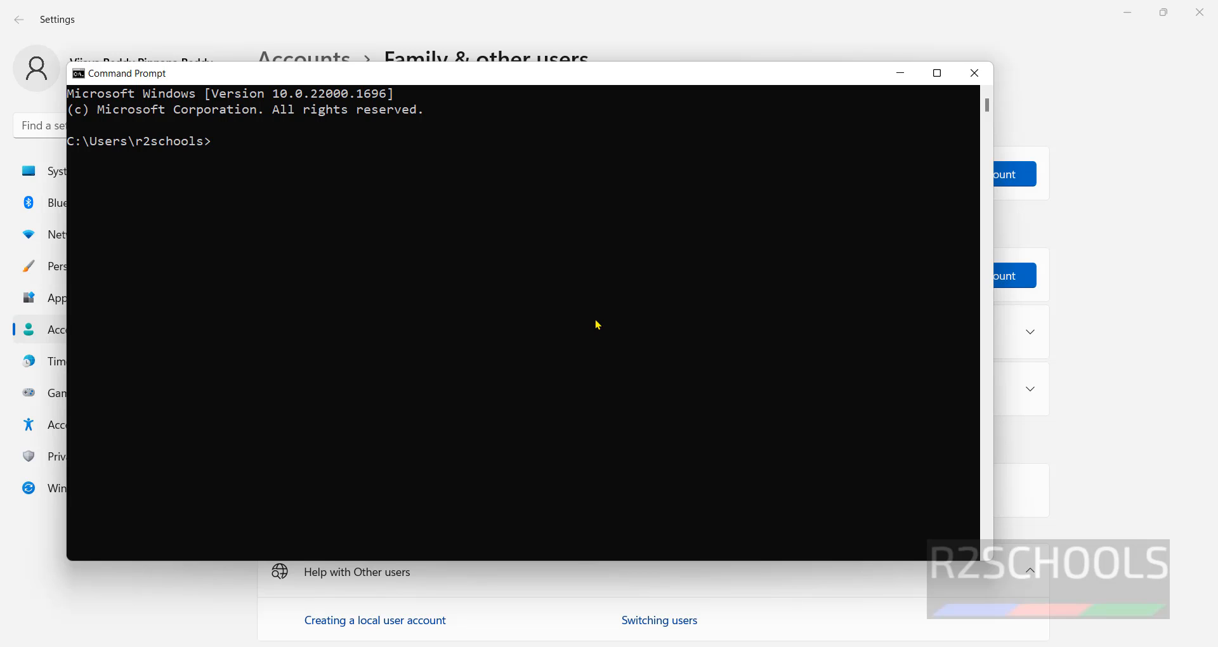
# Enter 'net user r2admin' with a password and /add at the prompt
pyautogui.click(748, 441)
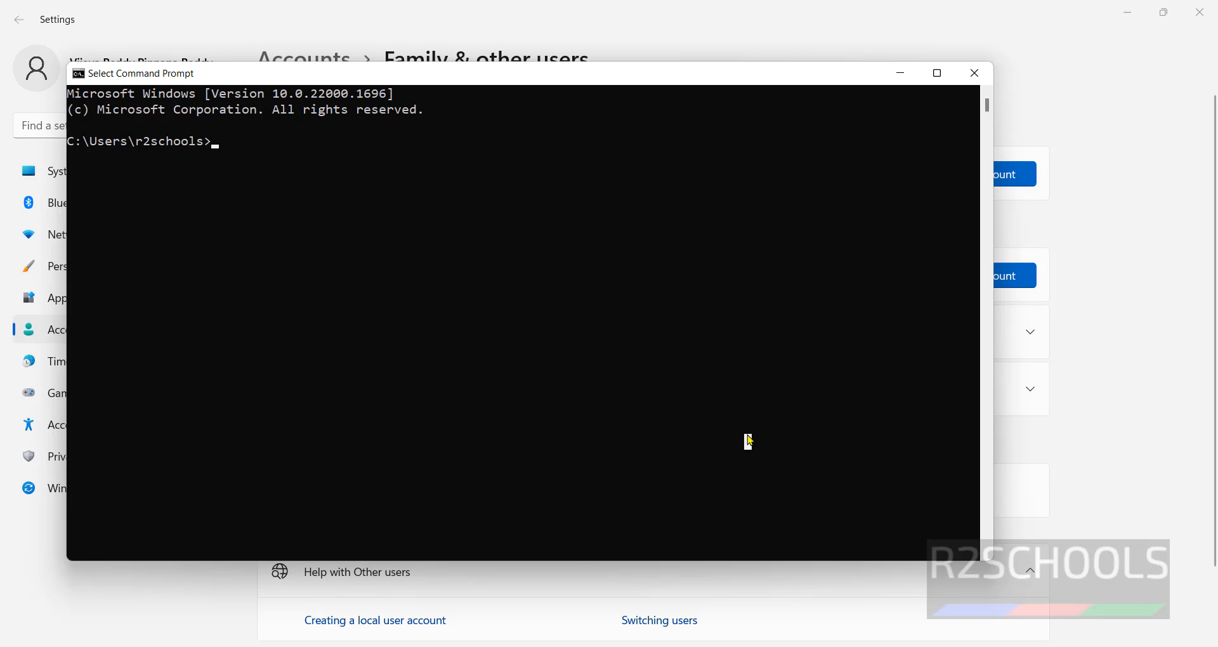
pyautogui.write('net user ')
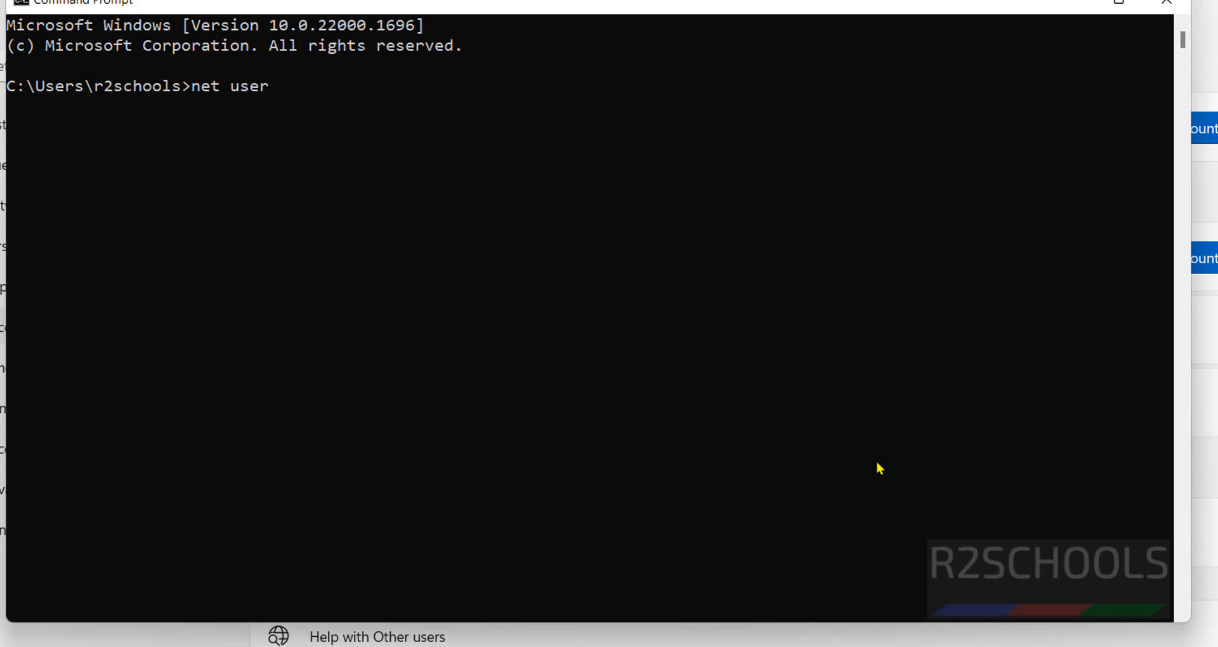
pyautogui.write('r2admin r2admin@123')
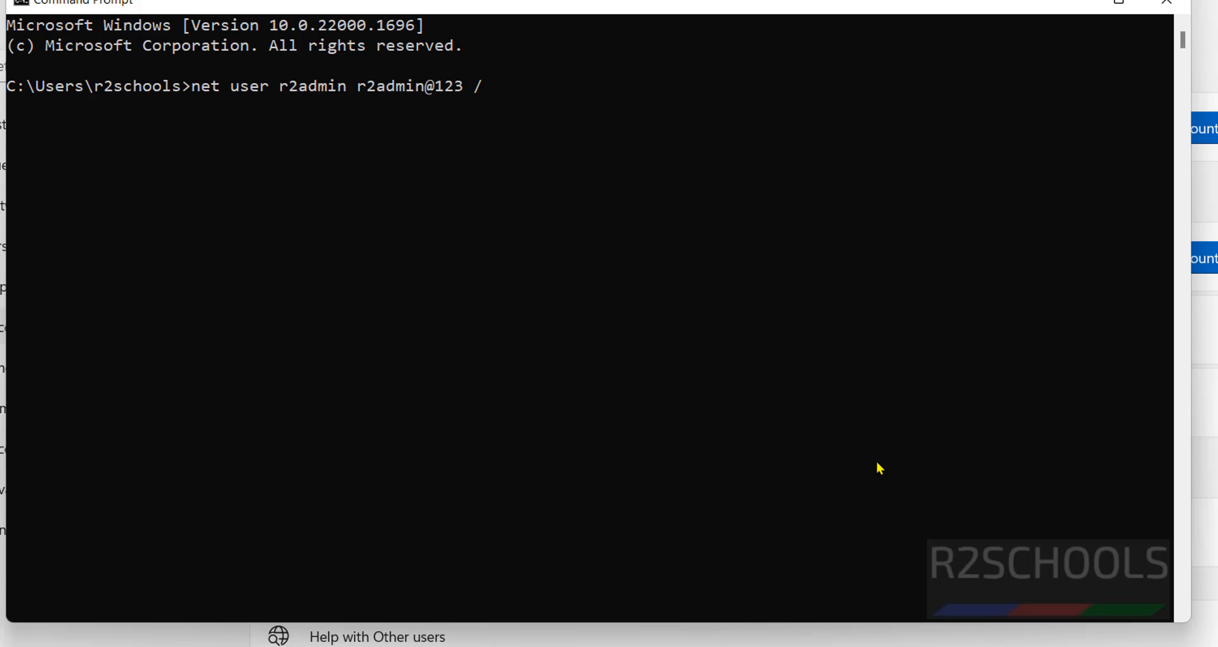
pyautogui.write(' /add')
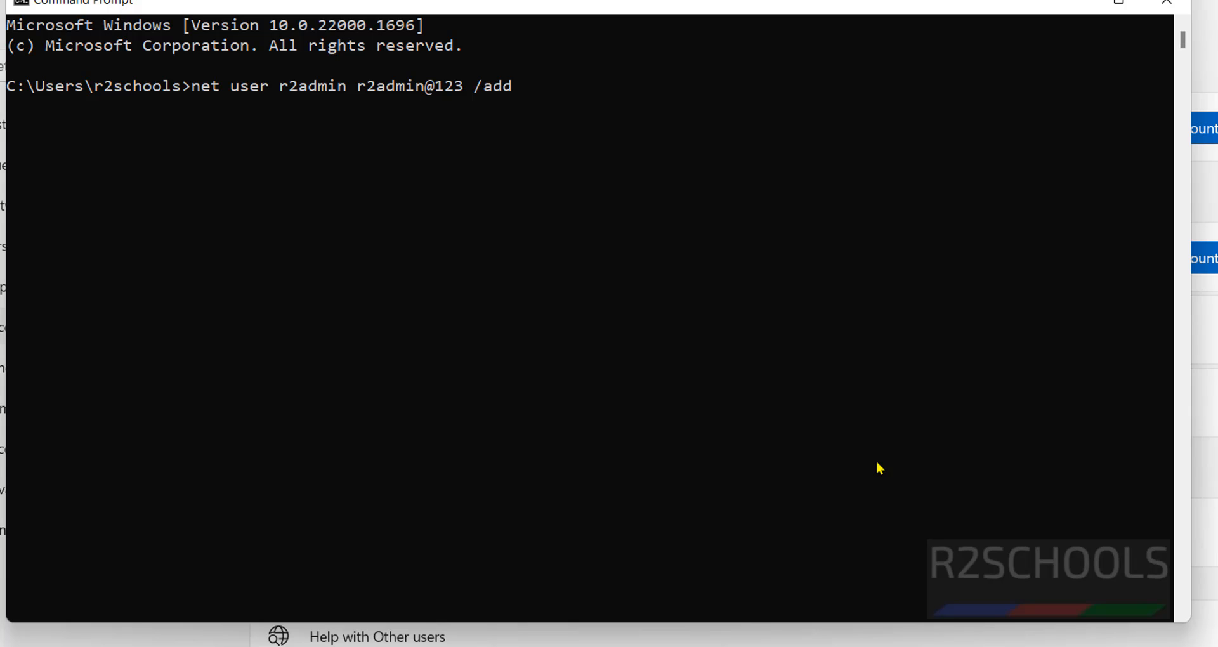
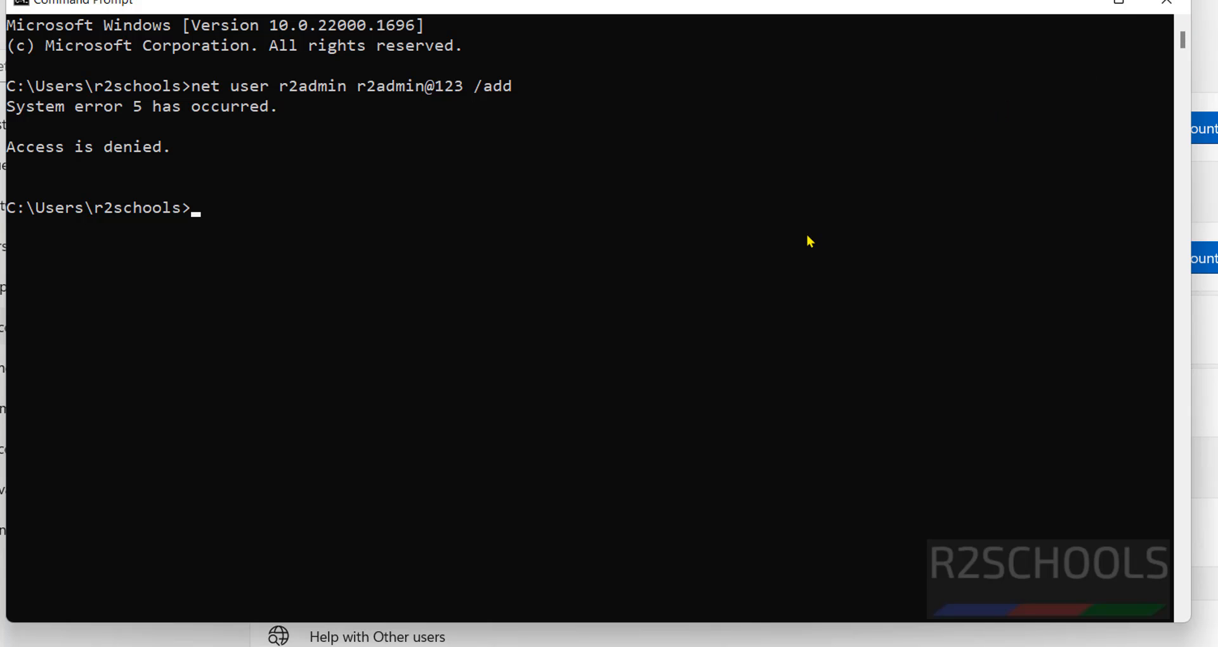
# Bring up the Start menu after the net user /add attempt fails with access denied
pyautogui.press('super')
# Search for cmd and run Command Prompt as administrator
pyautogui.click(790, 41)
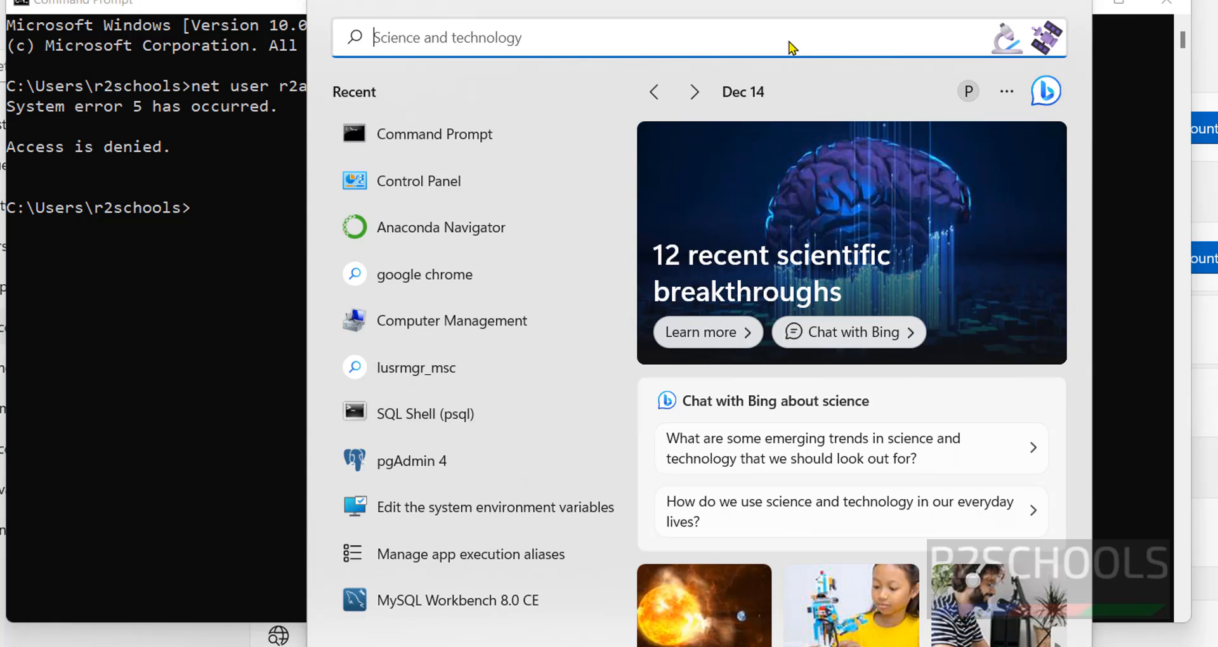
pyautogui.write('cmd')
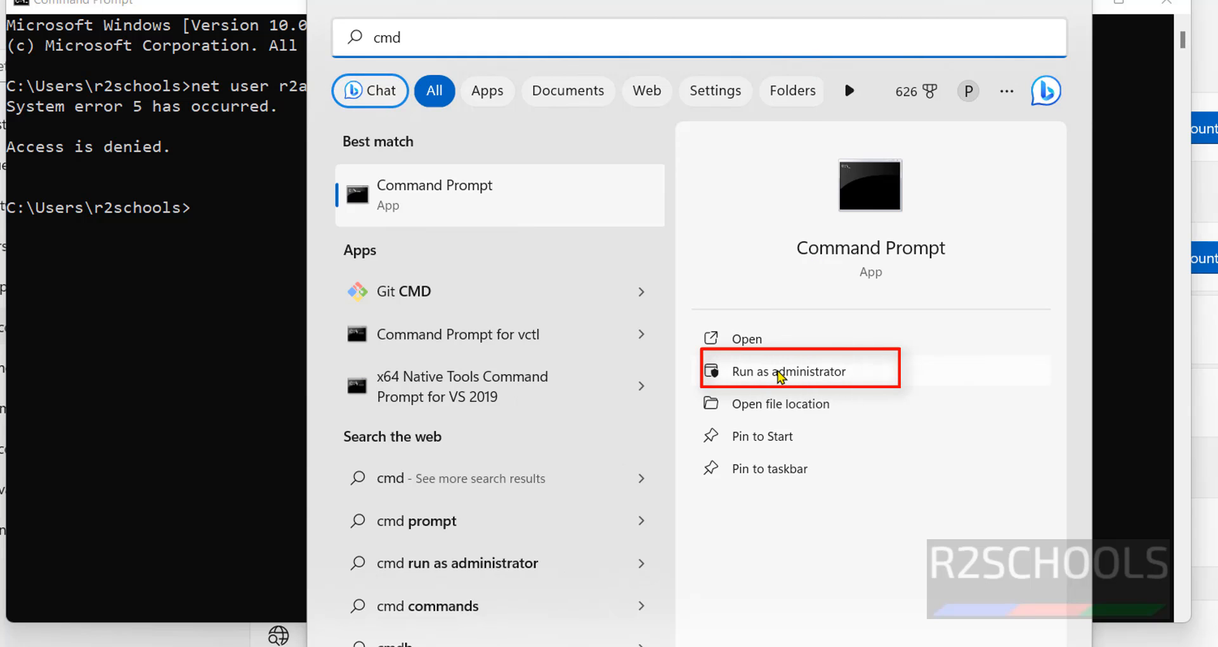
pyautogui.click(780, 373)
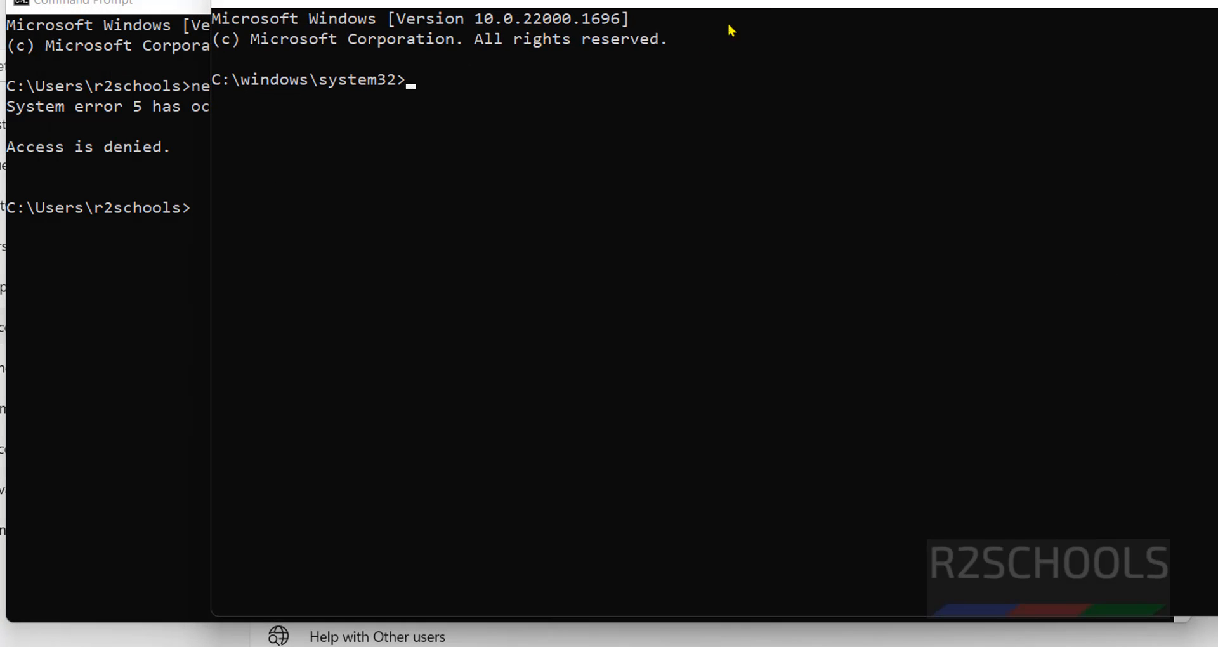
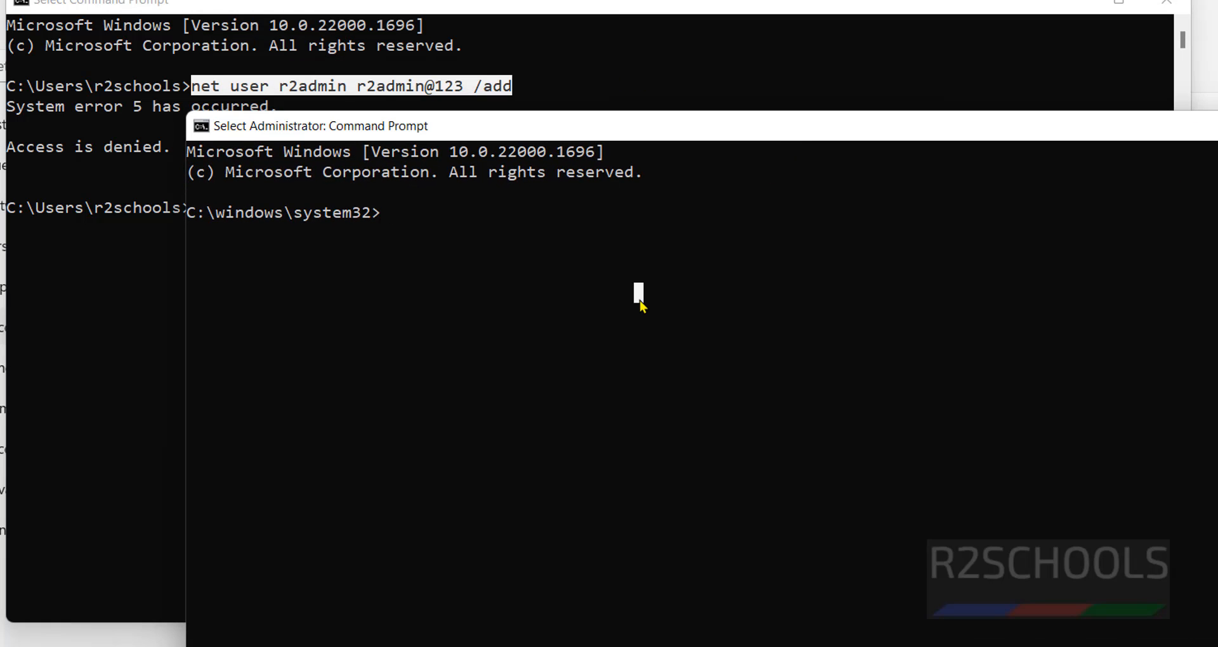
# Run net user in the elevated Command Prompt to add local account r2admin with its password
pyautogui.write('net usera')
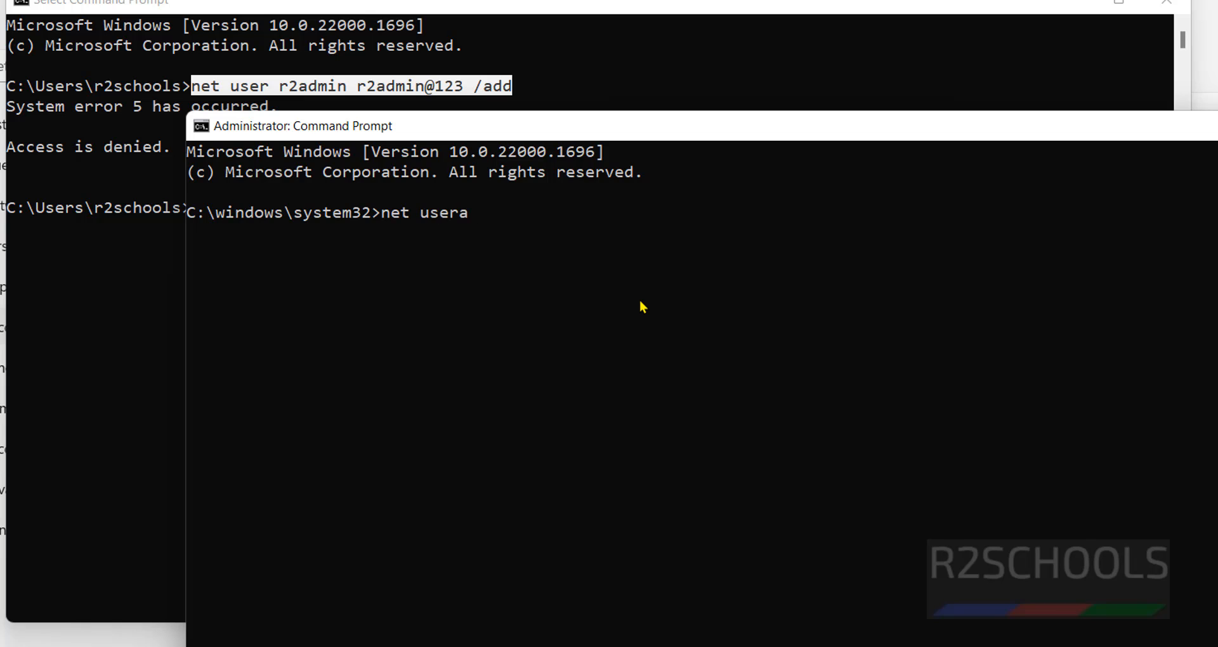
pyautogui.press('BackSpace')
pyautogui.write('r2admin r2')
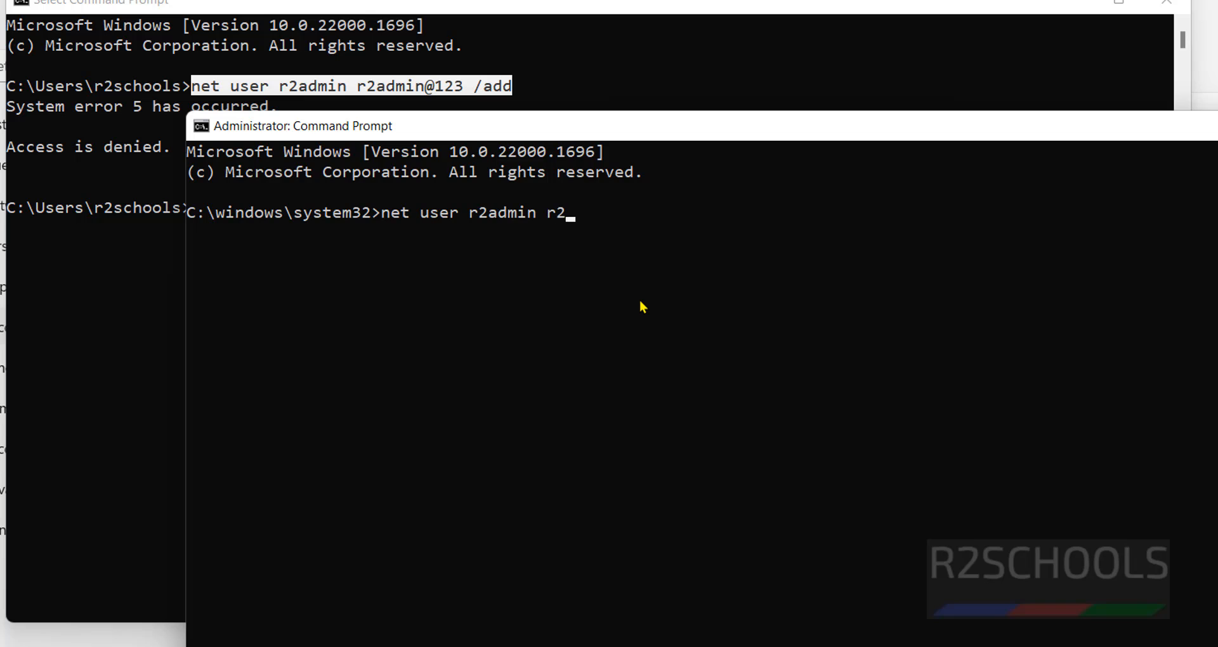
pyautogui.write('admin@123 ')
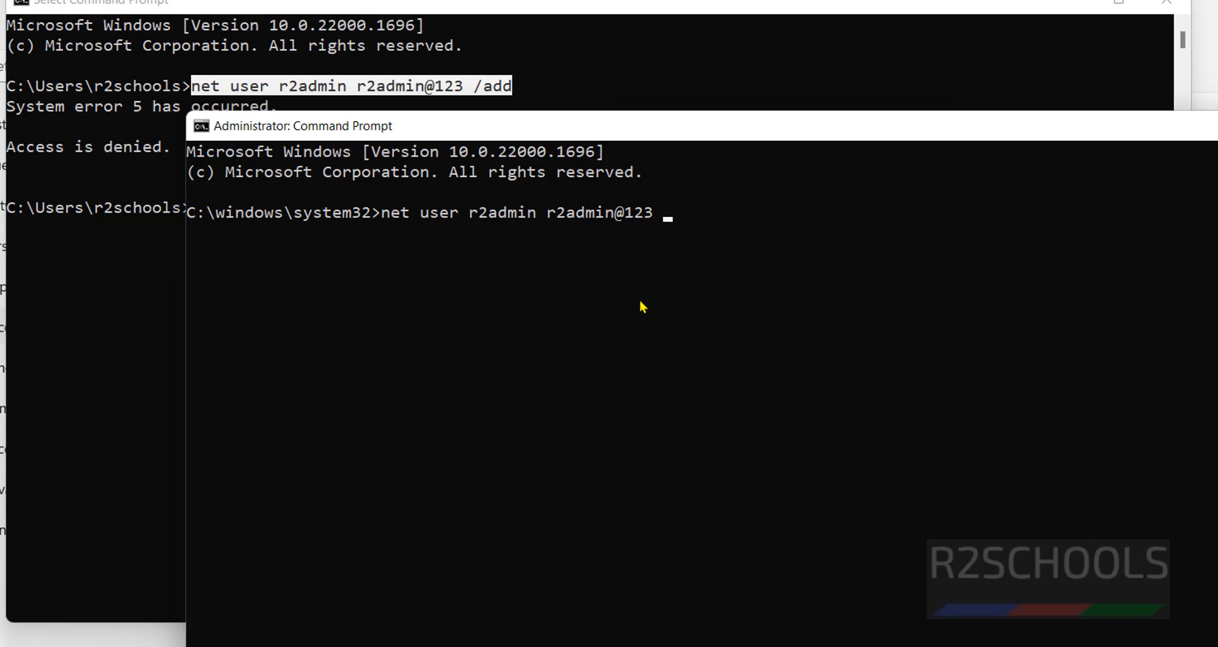
pyautogui.write('/add')
pyautogui.press('Return')
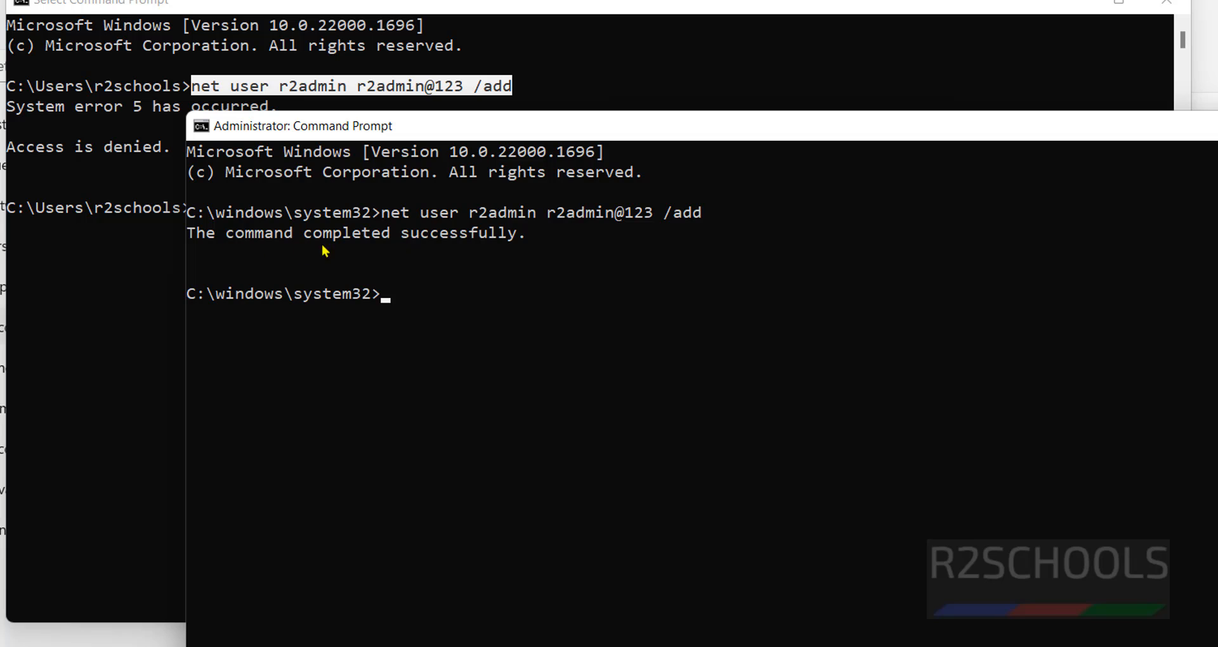